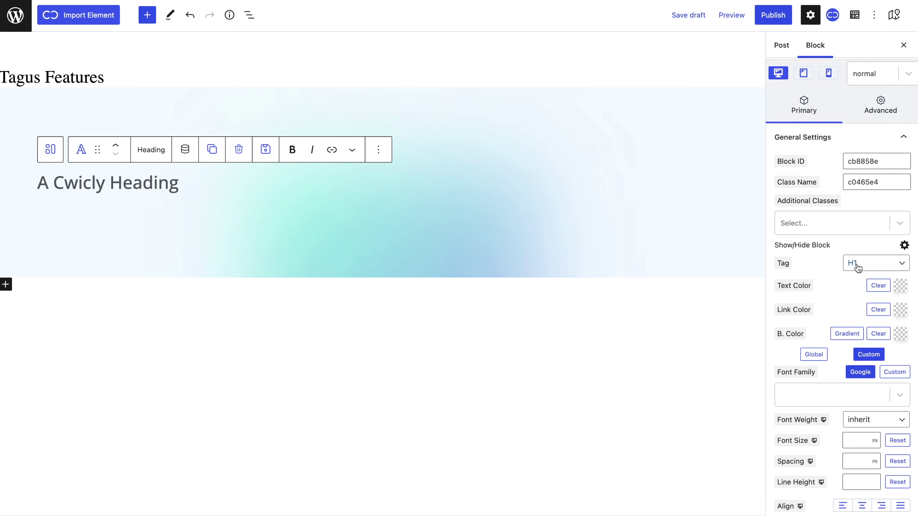
Change the heading's tag to H2, set its font size to 45 px, and replace its text with "Our special features".
left_click(856, 276)
left_click(854, 435)
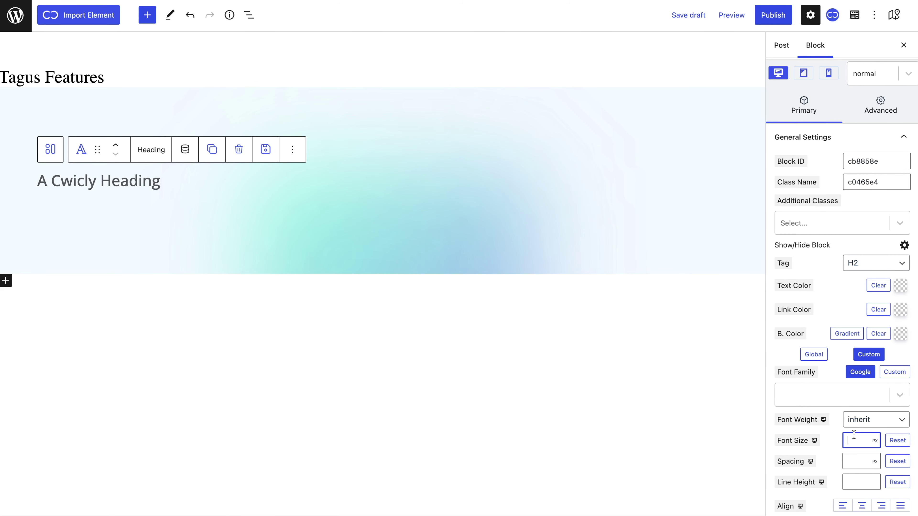
type("45")
left_click(109, 188)
type("Our special features")
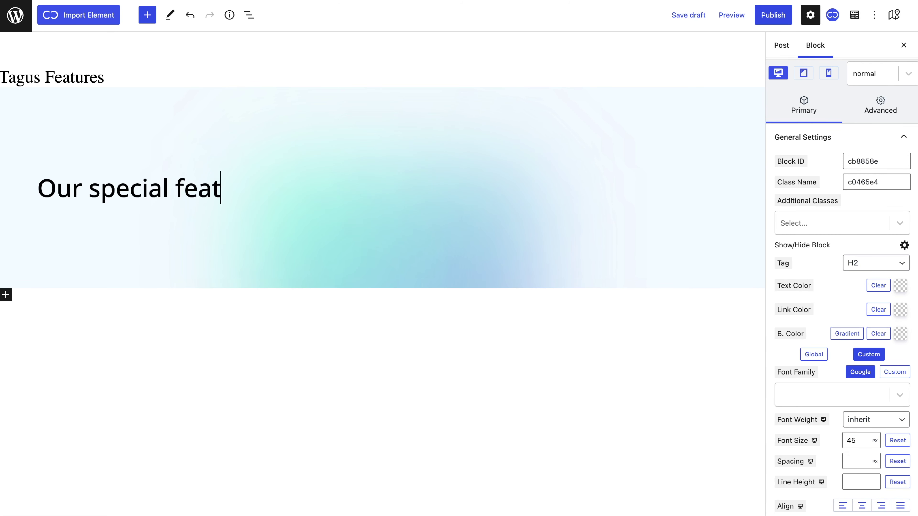
Lay out the section's contents in a vertical direction, aligned to the start and justified to the center.
left_click(283, 119)
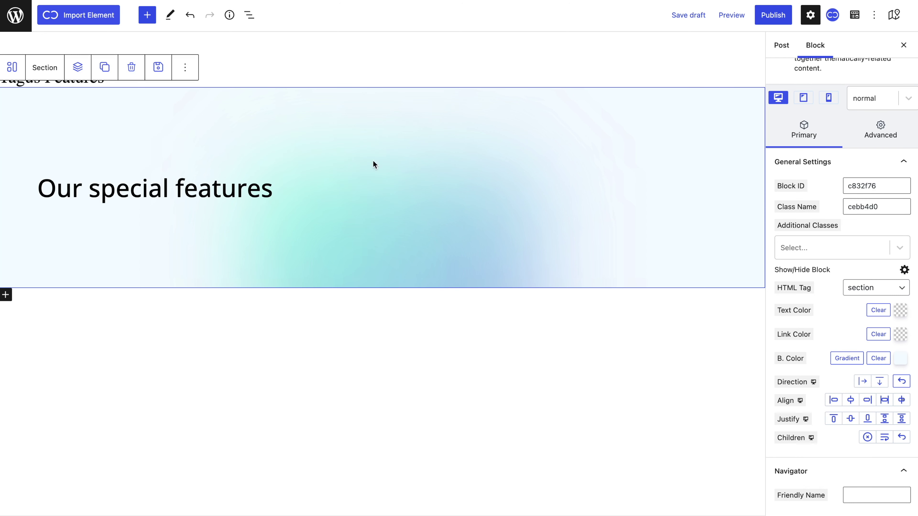
left_click(879, 382)
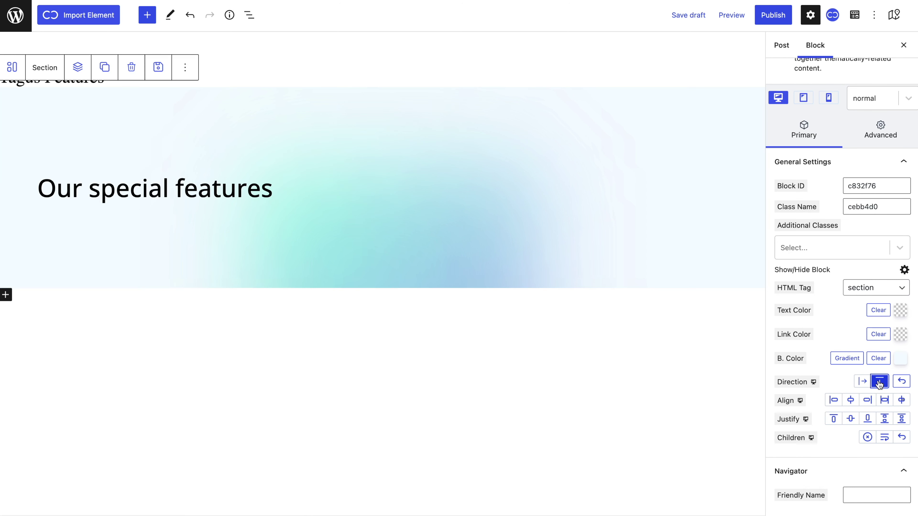
left_click(834, 401)
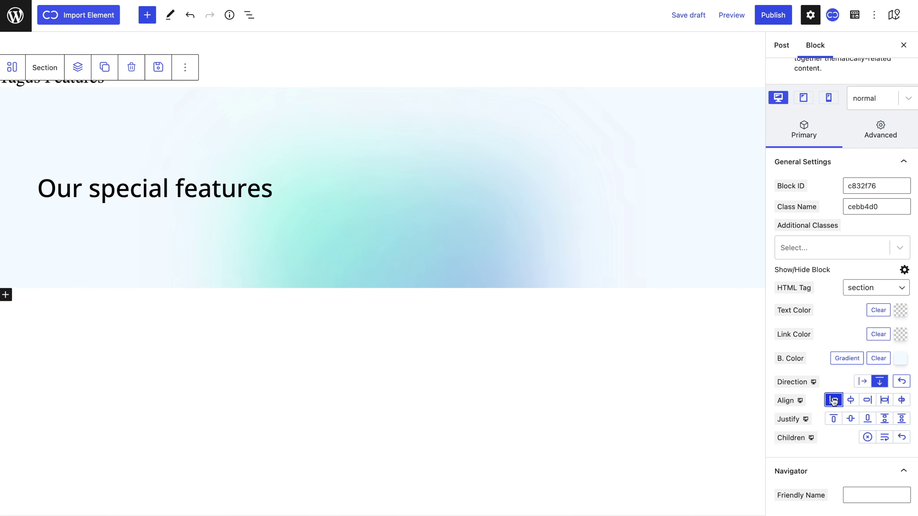
left_click(851, 419)
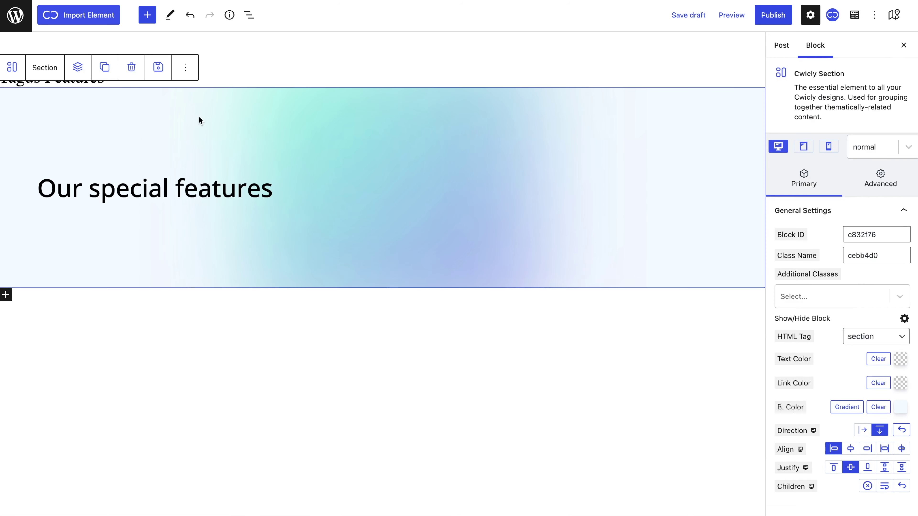
Insert a Cwicly Columns block into the section and add an extra column to its grid.
left_click(67, 69)
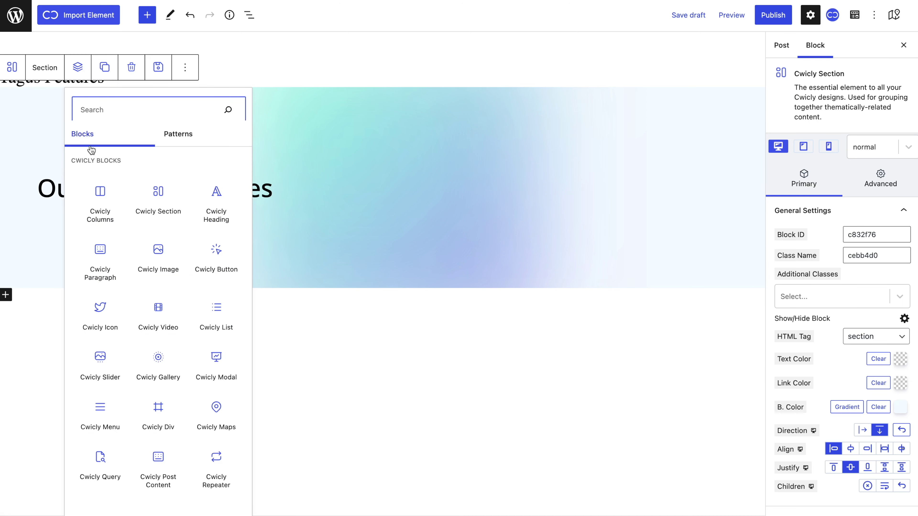
left_click(102, 203)
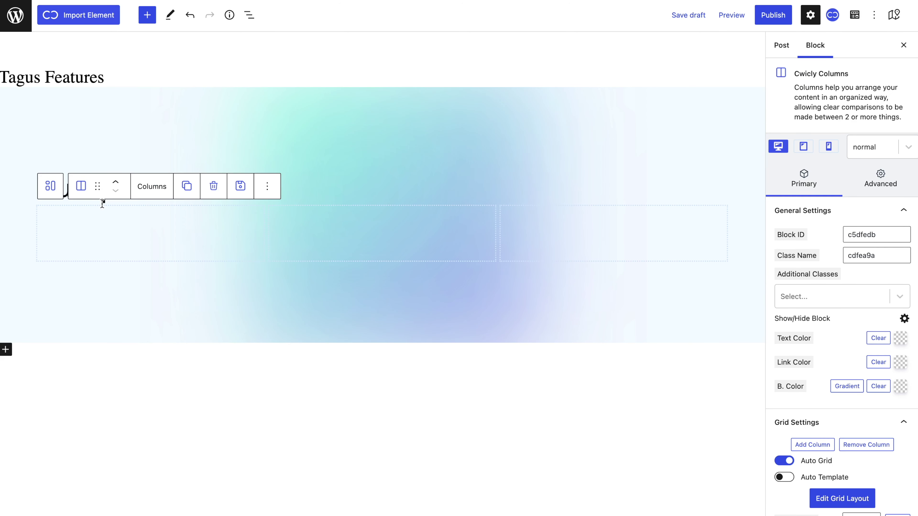
scroll(857, 447, "down", 2)
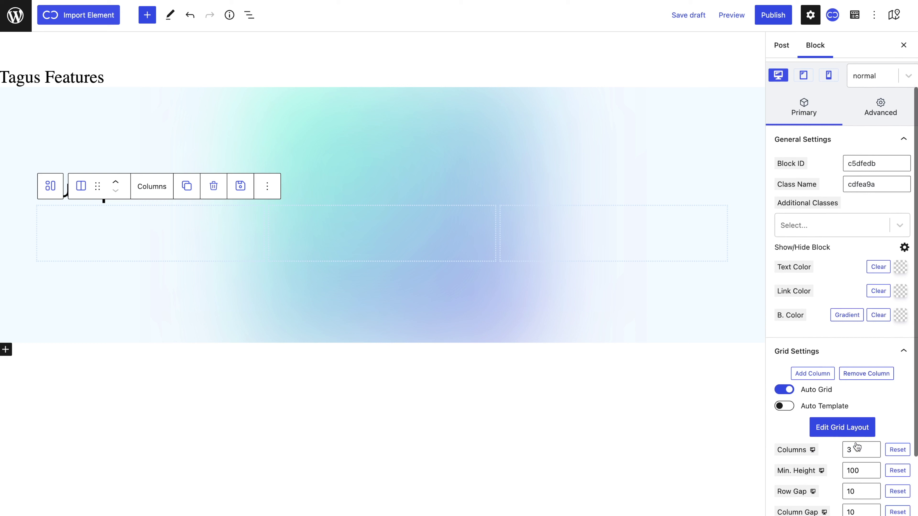
scroll(857, 447, "down", 1)
left_click(816, 334)
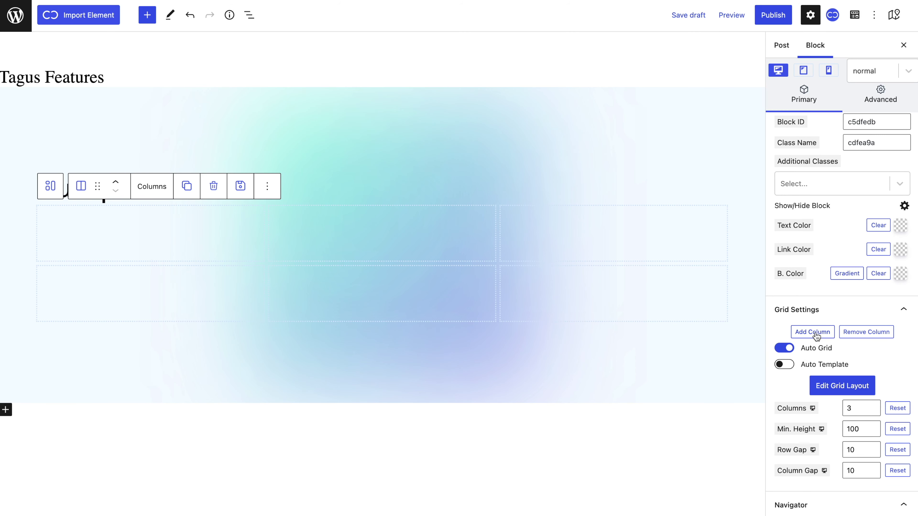
Give the "Our special features" heading a bottom margin of 90 px, with the margin sides unlinked.
left_click(208, 122)
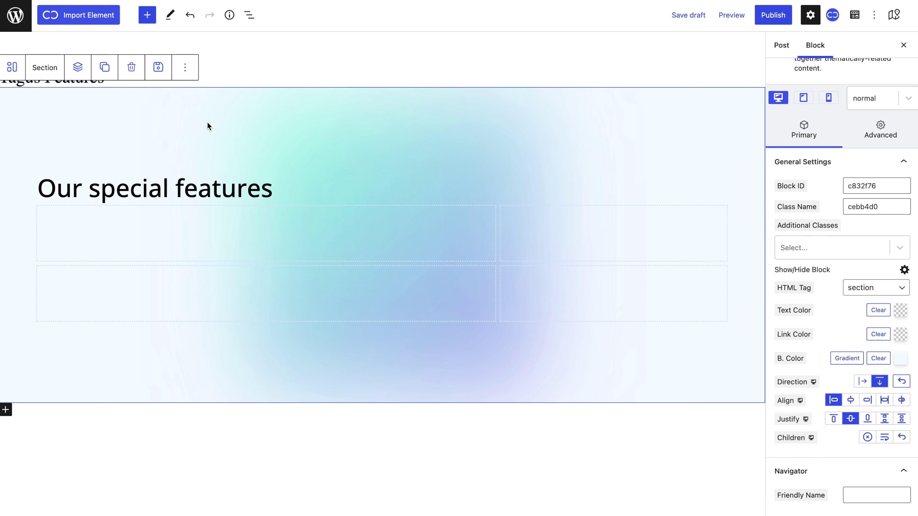
left_click(175, 183)
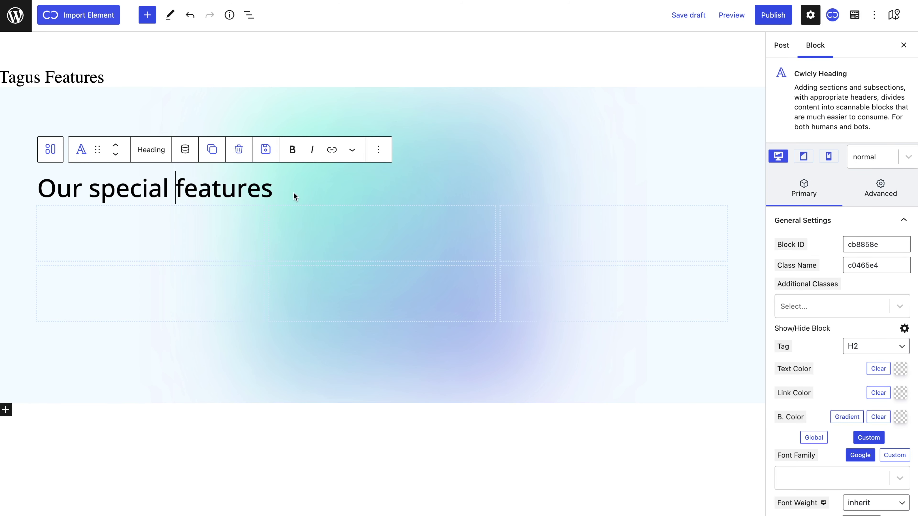
left_click(853, 194)
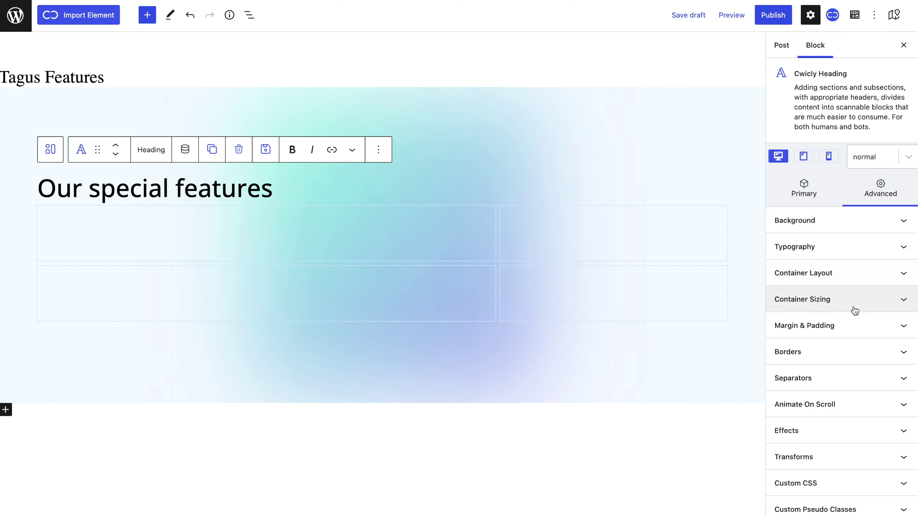
left_click(855, 318)
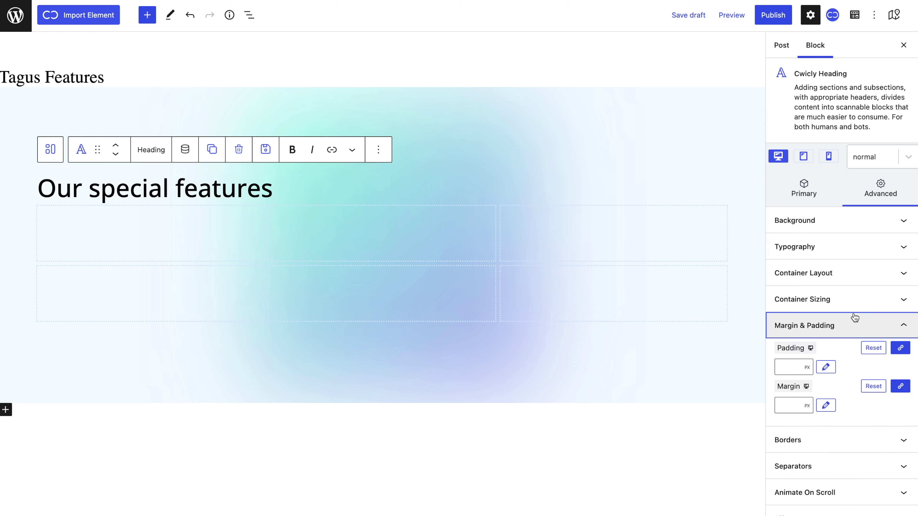
left_click(899, 386)
left_click_drag(869, 404, 870, 390)
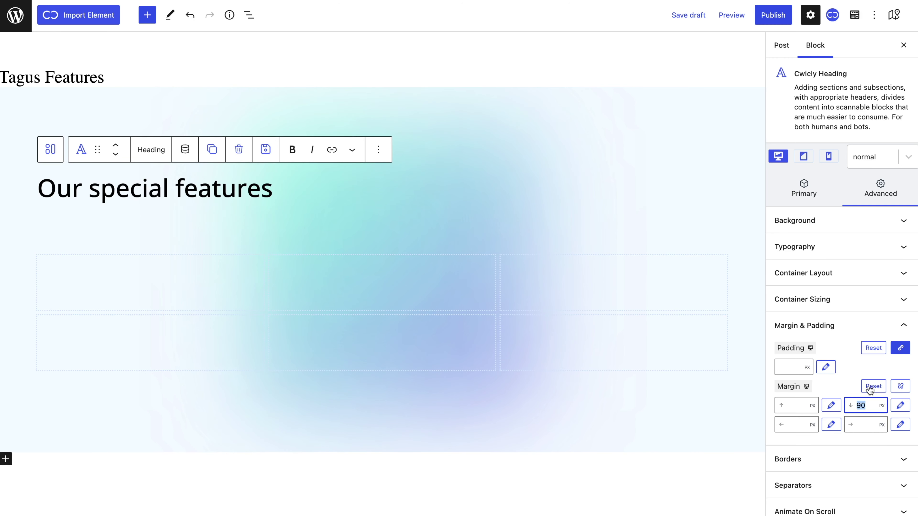
Style the first column of the grid with a white FFFFFF background and a 10 px border radius.
left_click(175, 298)
left_click(806, 190)
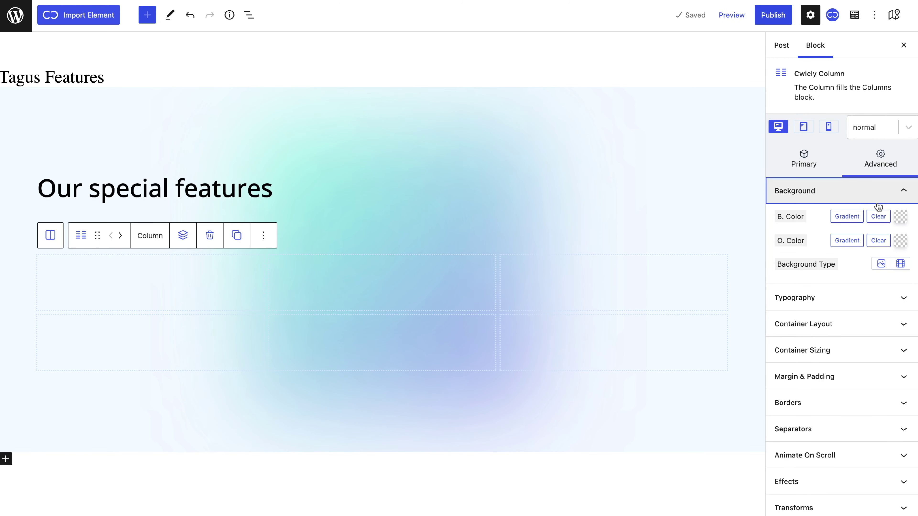
left_click(900, 216)
left_click(741, 234)
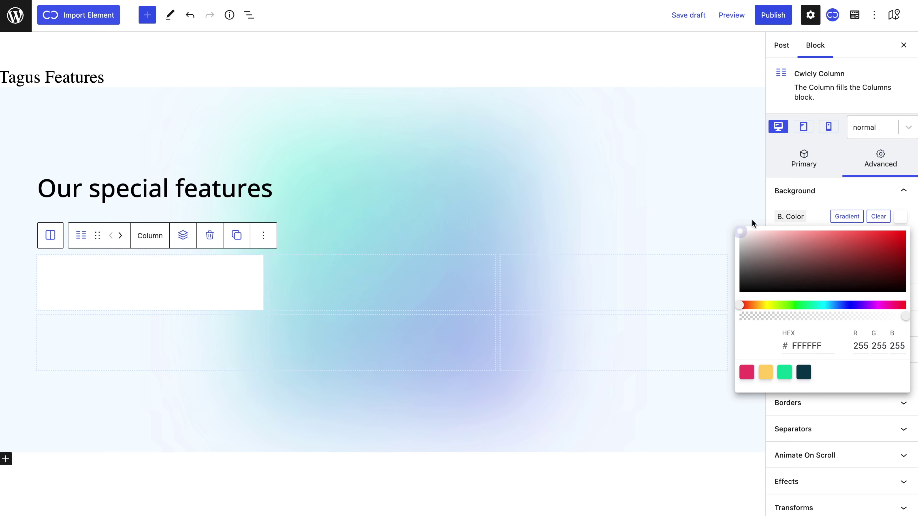
left_click(818, 205)
left_click(797, 407)
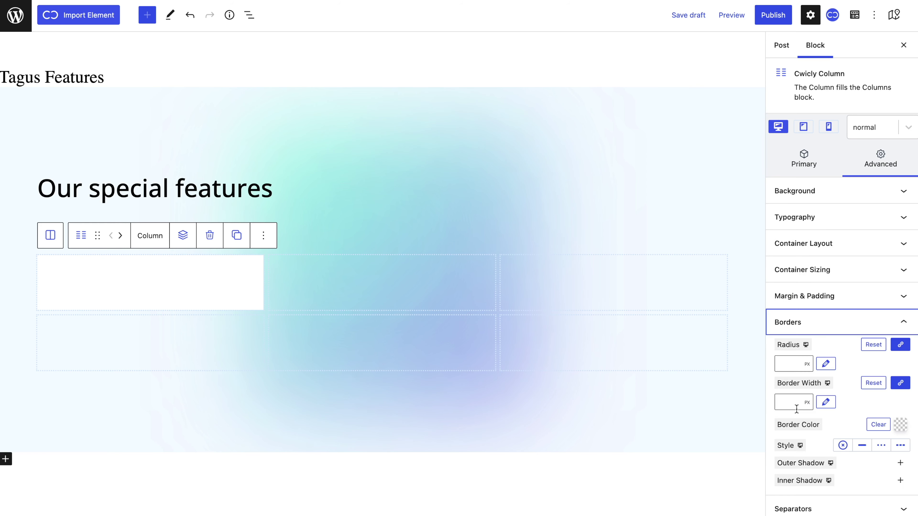
left_click(791, 363)
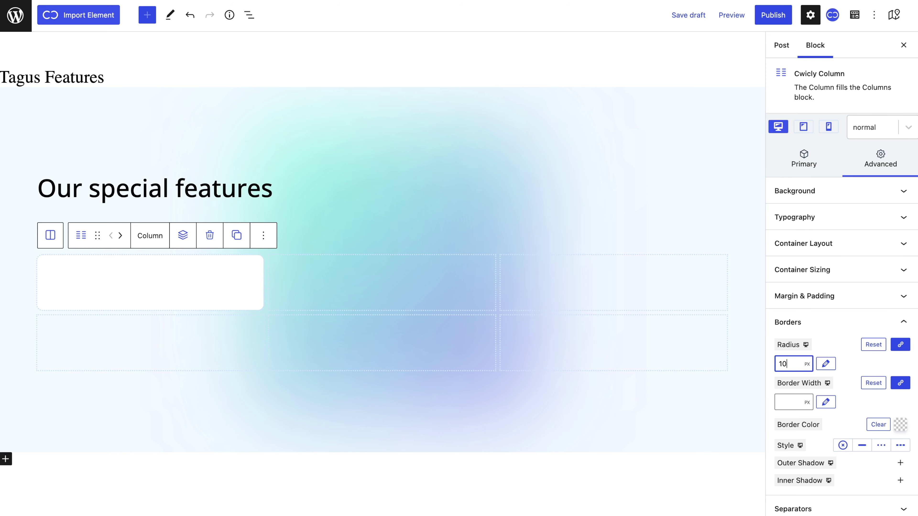
Set the first column's direction to vertical, its alignment to the start and its justification to center.
left_click(804, 170)
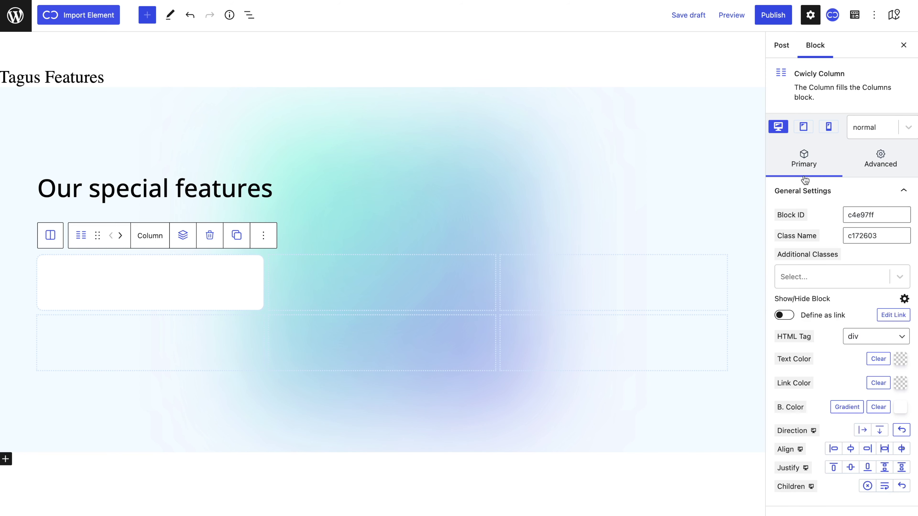
left_click(881, 432)
left_click(835, 449)
left_click(851, 469)
Insert a Cwicly Icon block into the first column and set its icon size to 40 px.
left_click(182, 217)
left_click(192, 261)
left_click(184, 241)
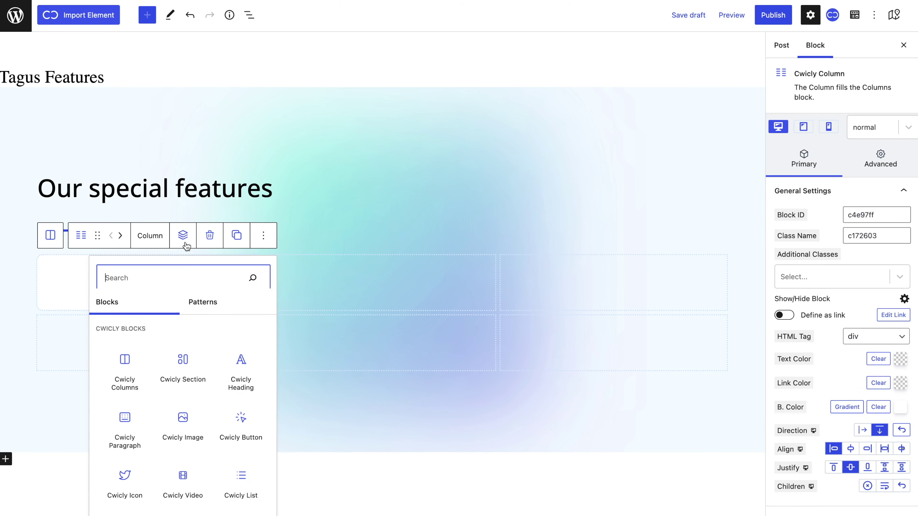
scroll(191, 391, "down", 2)
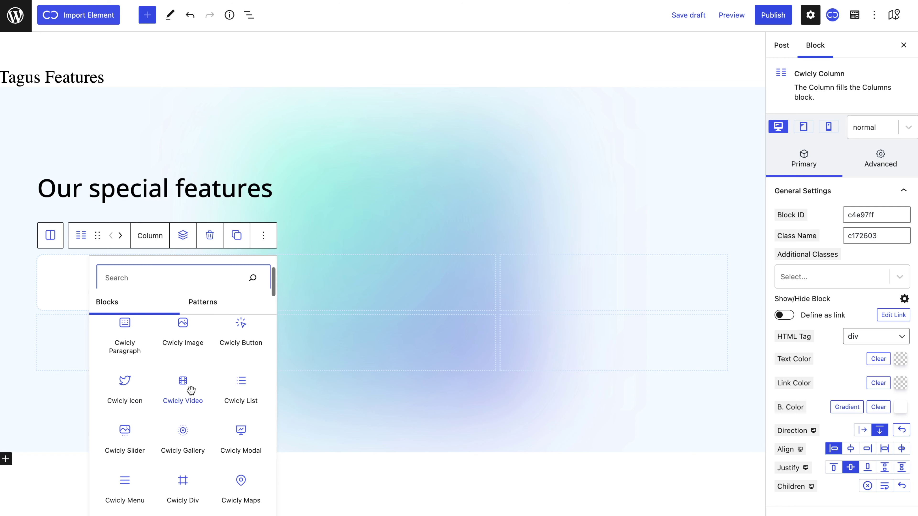
left_click(131, 389)
scroll(846, 349, "down", 3)
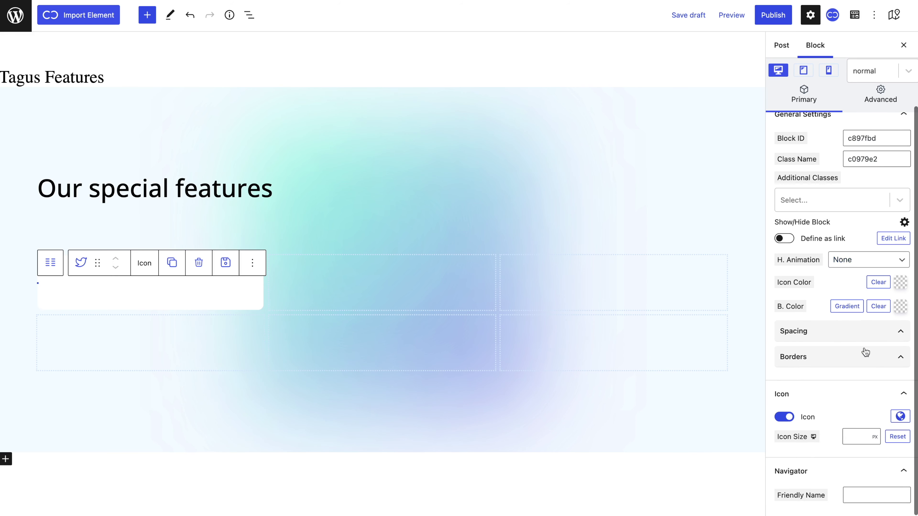
left_click(851, 438)
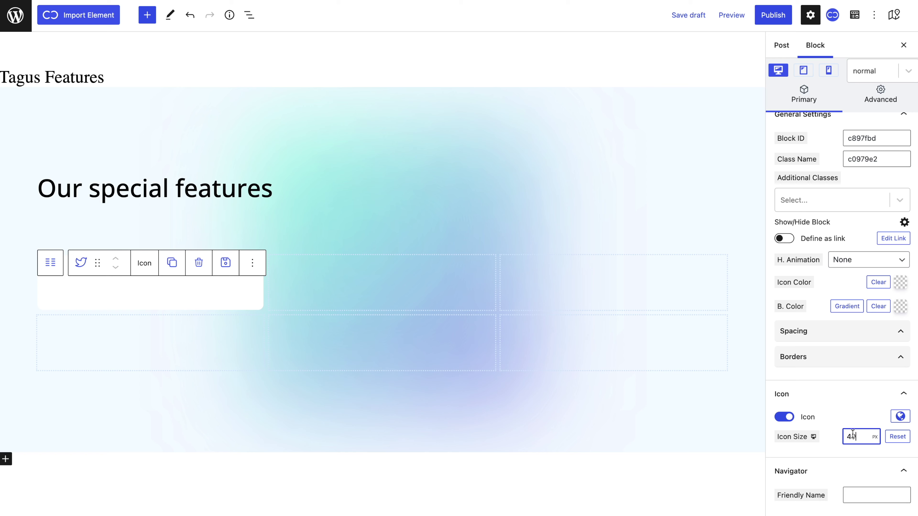
Choose the asterisk icon from the Phosphor Regular library for the icon block.
left_click(899, 417)
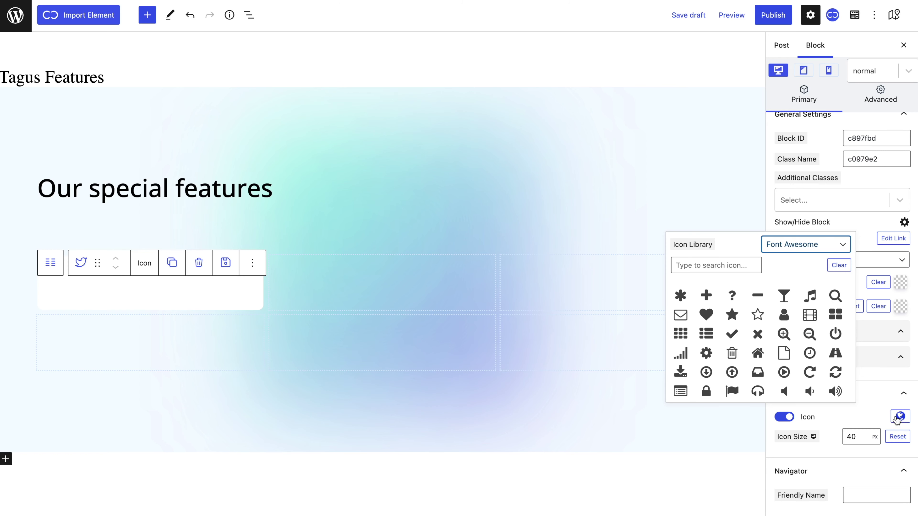
left_click(813, 249)
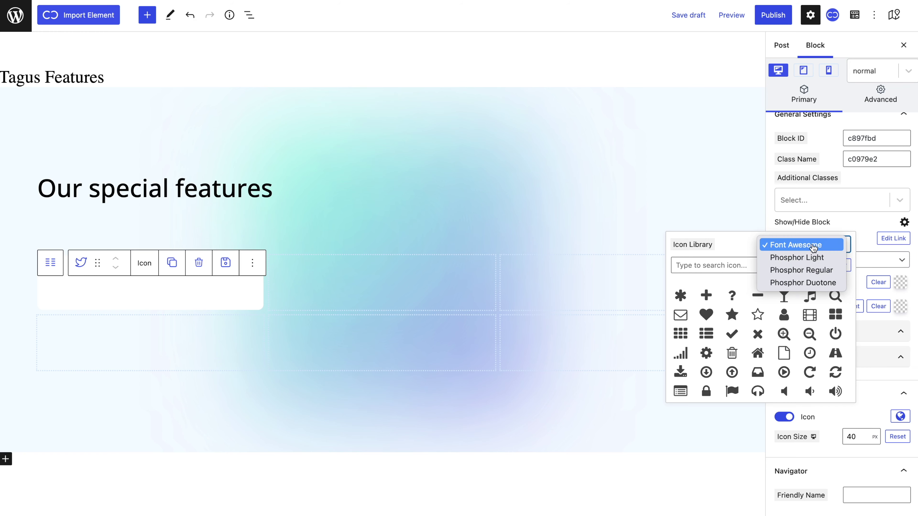
left_click(813, 271)
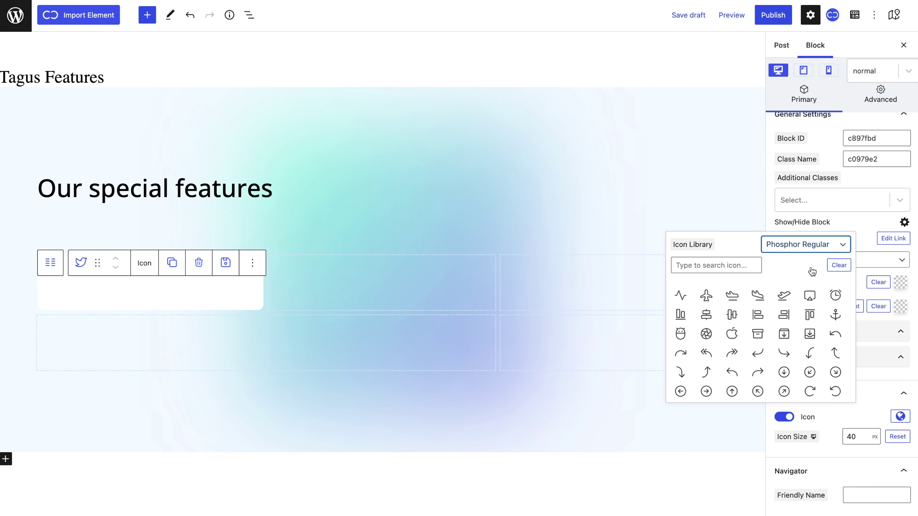
scroll(811, 353, "down", 5)
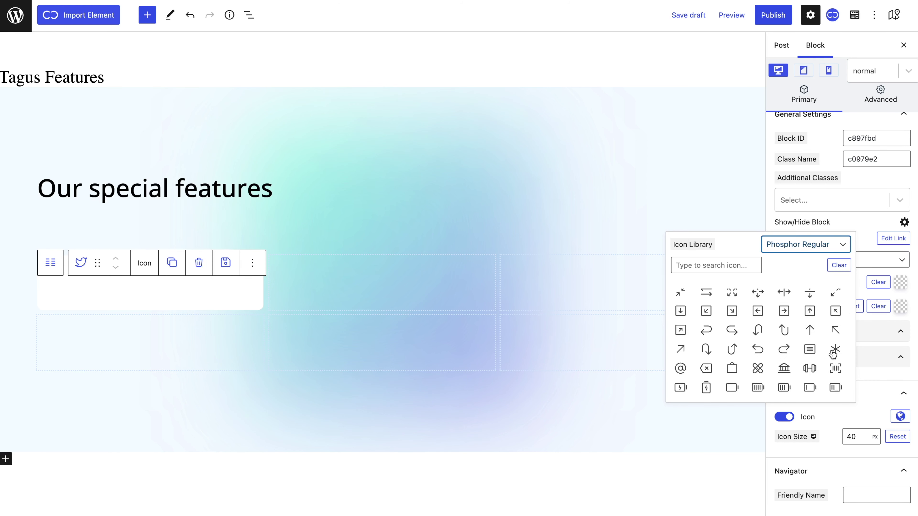
left_click(834, 350)
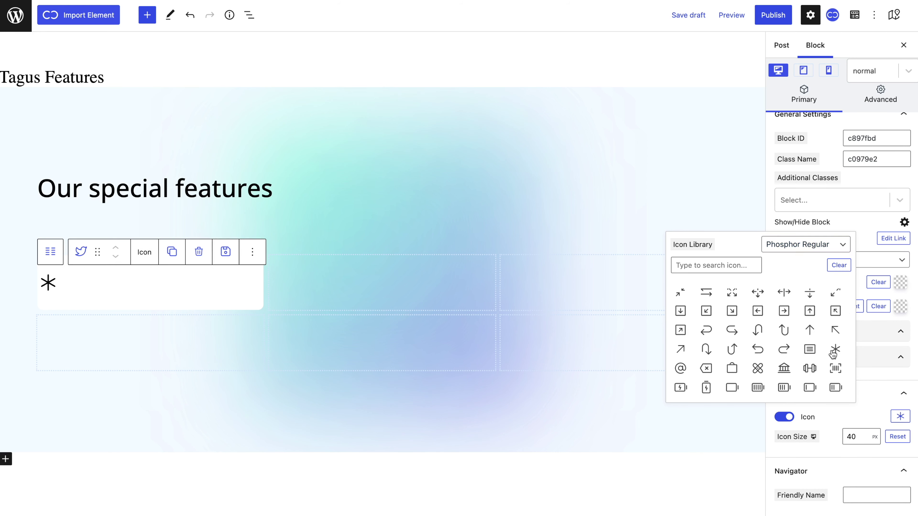
Give the icon block a linear gradient background with 0A9Df1 as its first control point's color.
left_click(883, 313)
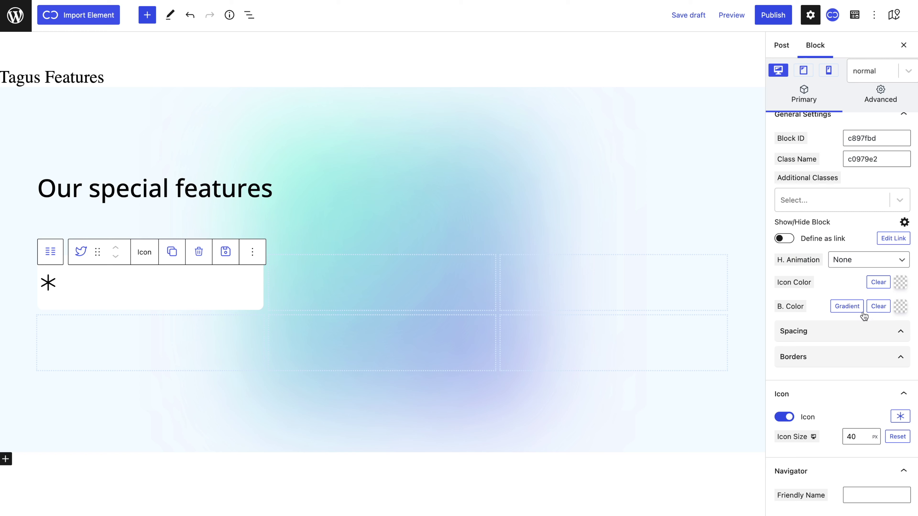
left_click(855, 309)
left_click(788, 333)
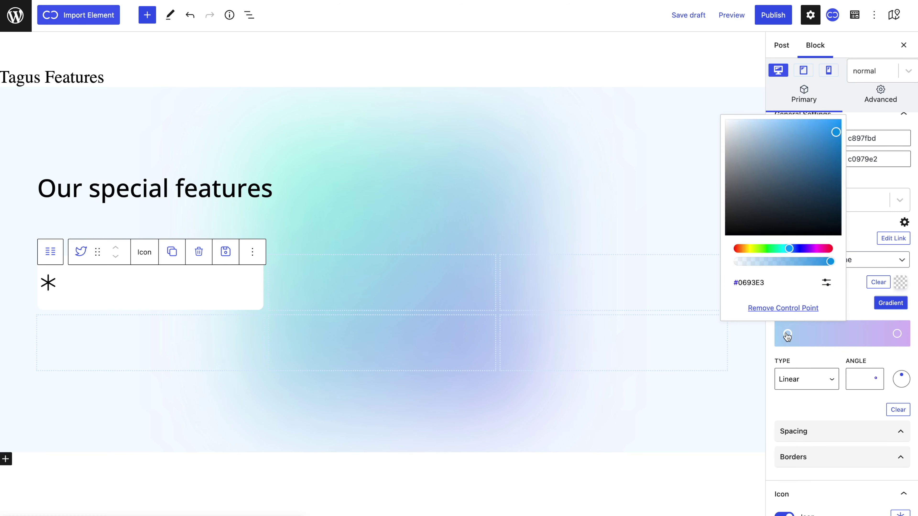
left_click(827, 283)
double_click(774, 294)
type("0A9Df1")
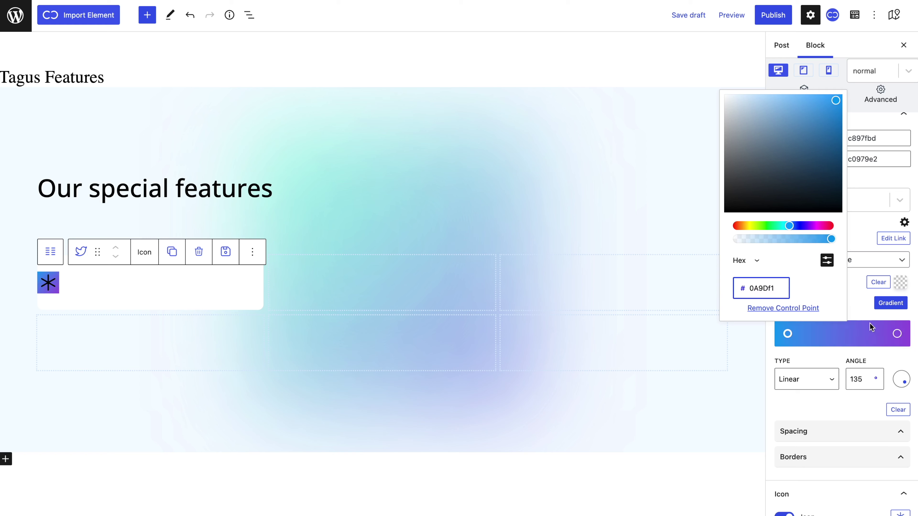
left_click(898, 335)
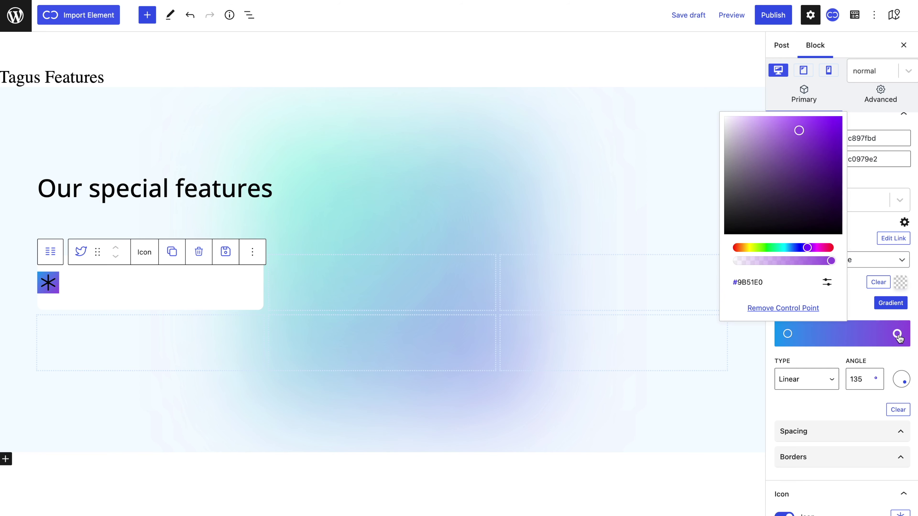
left_click(828, 404)
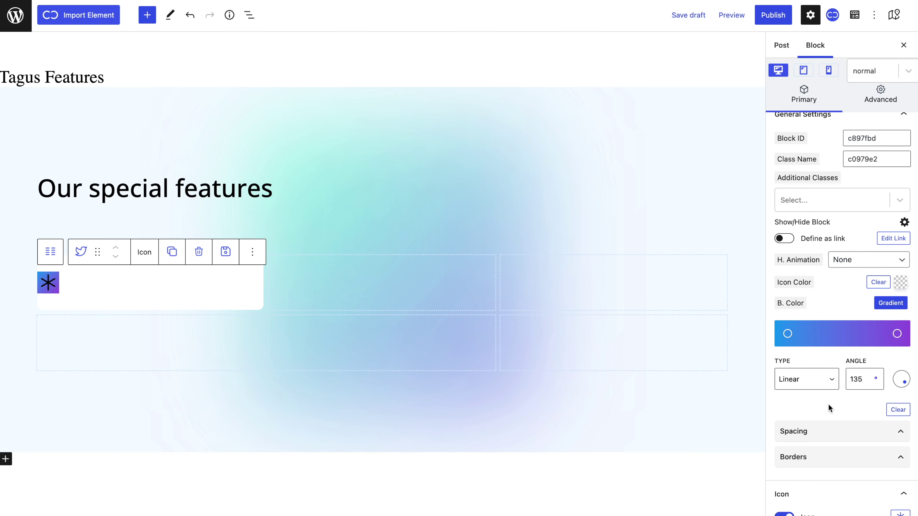
scroll(829, 404, "down", 3)
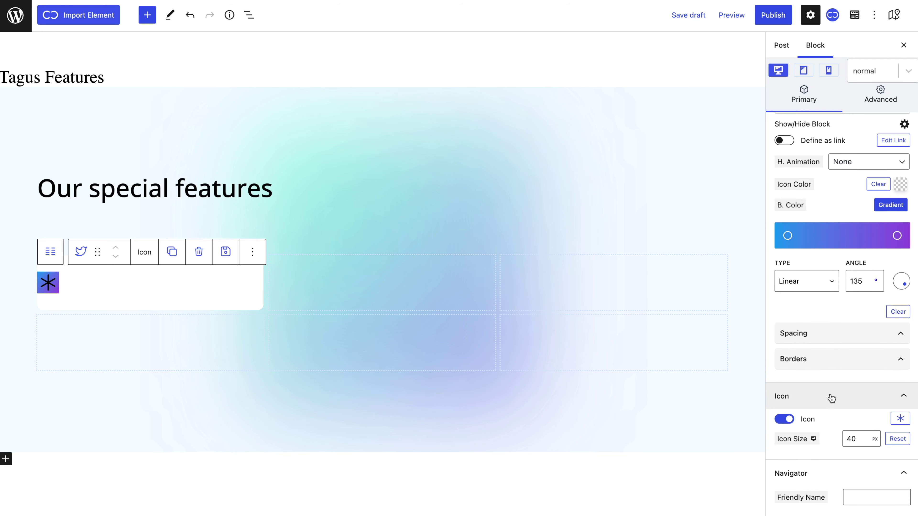
Set the asterisk icon block's padding to 15 px and its border radius to 20 px.
left_click(851, 338)
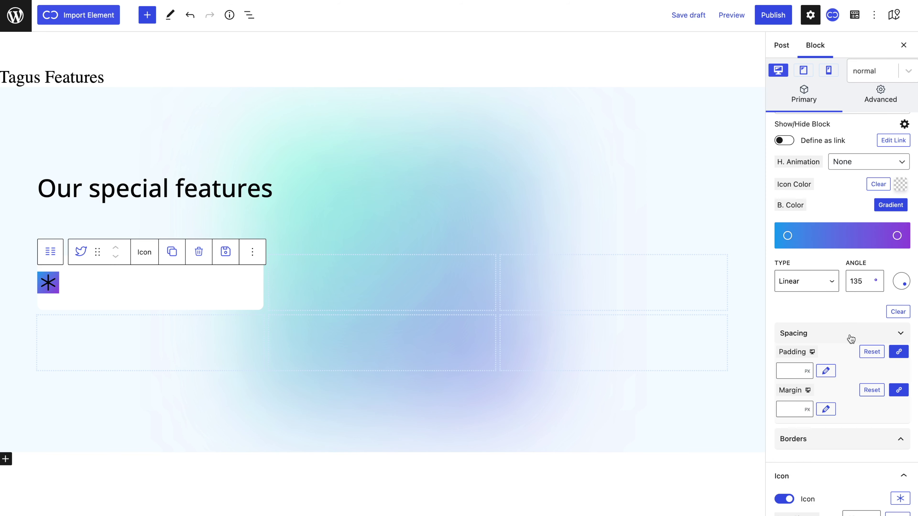
left_click_drag(792, 369, 793, 363)
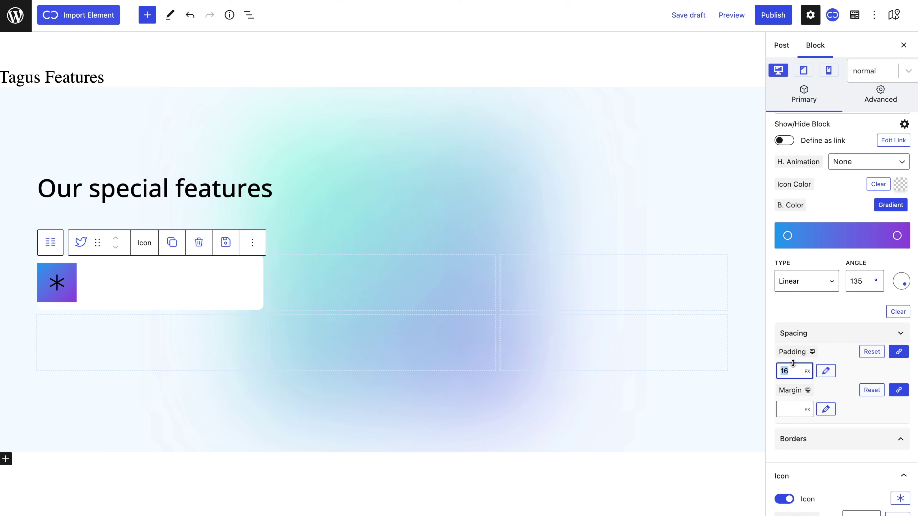
key("Down")
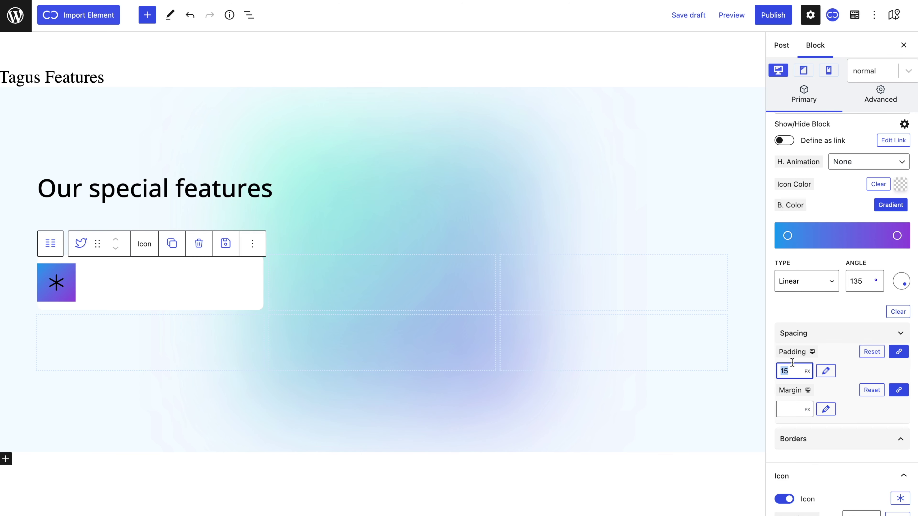
scroll(805, 415, "down", 1)
left_click(805, 416)
scroll(808, 419, "down", 3)
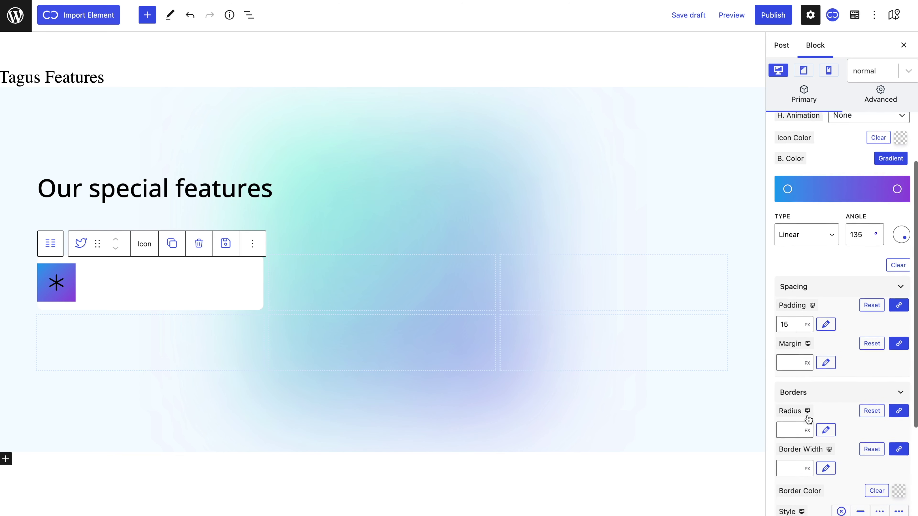
left_click(793, 349)
type("20")
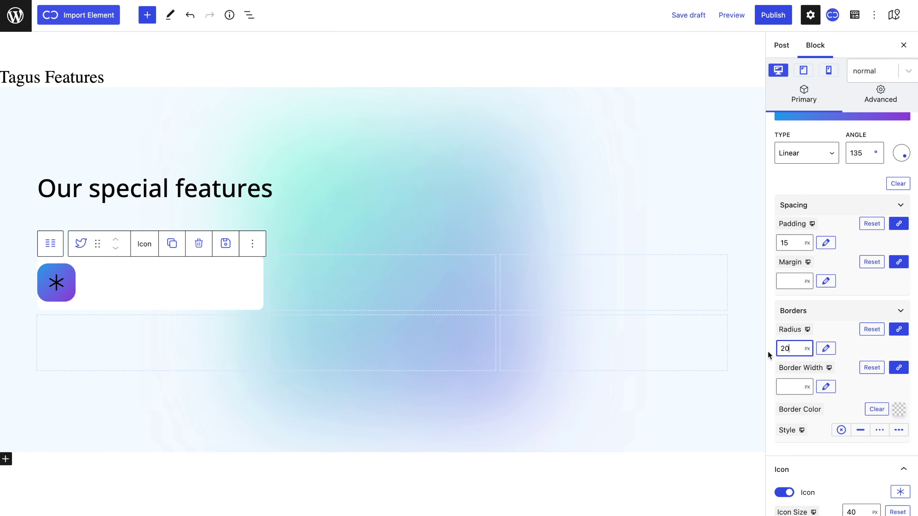
Insert a Cwicly Heading into the first column below the icon and set its tag to H3.
left_click(234, 306)
left_click(184, 237)
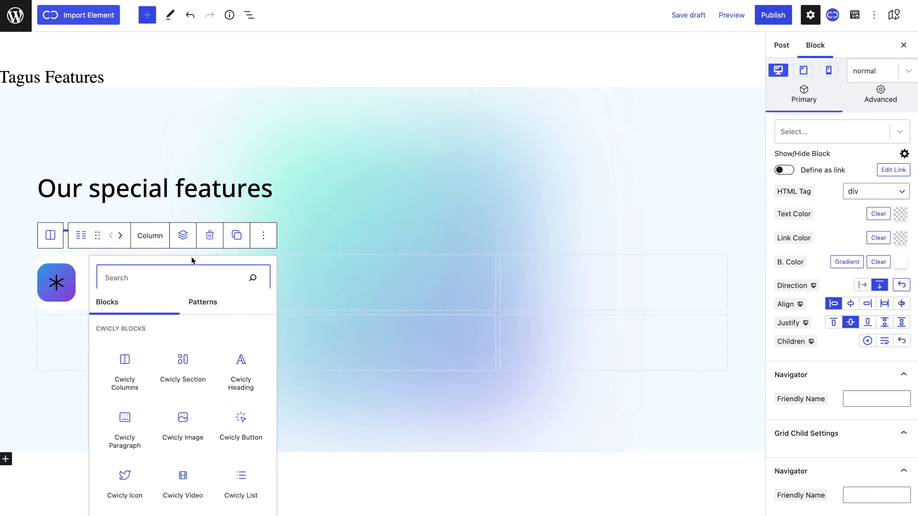
left_click(235, 363)
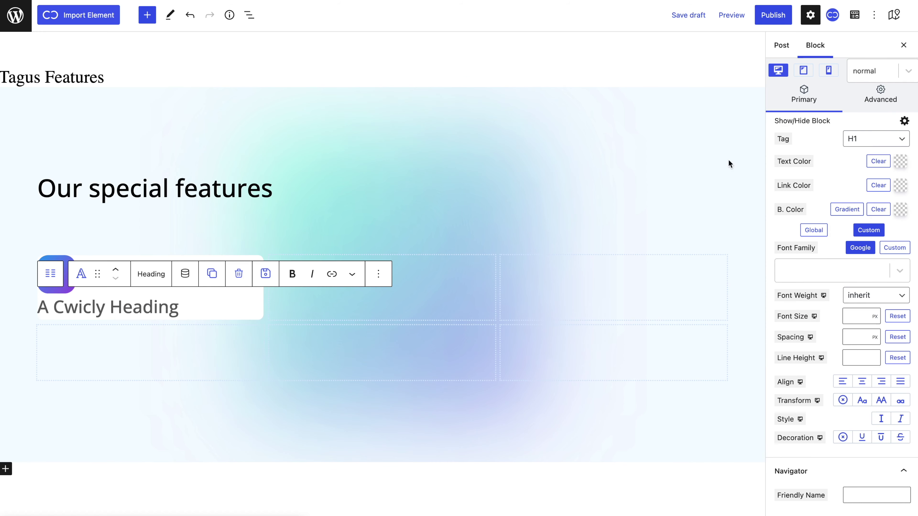
left_click(871, 140)
left_click(869, 165)
Give the card heading a 25 px font size, the capitalize transform and the text "Gaming".
left_click(856, 317)
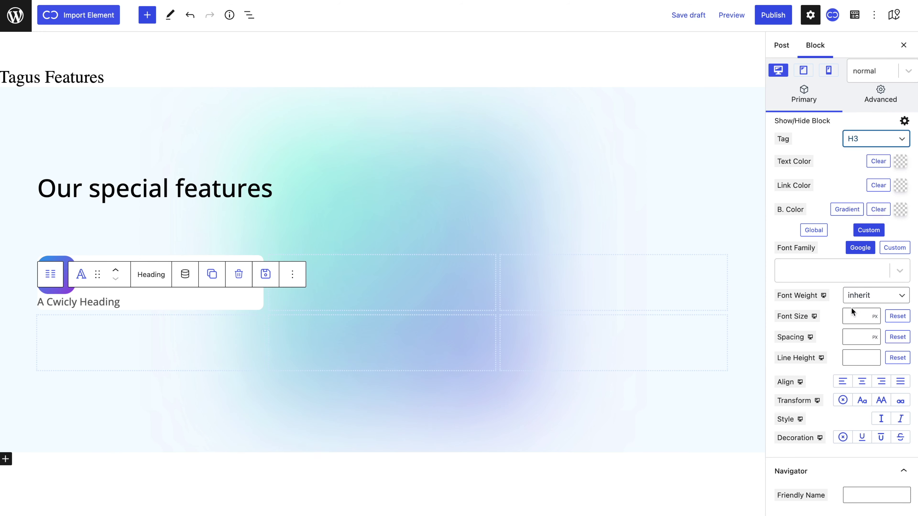
type("25")
left_click(861, 401)
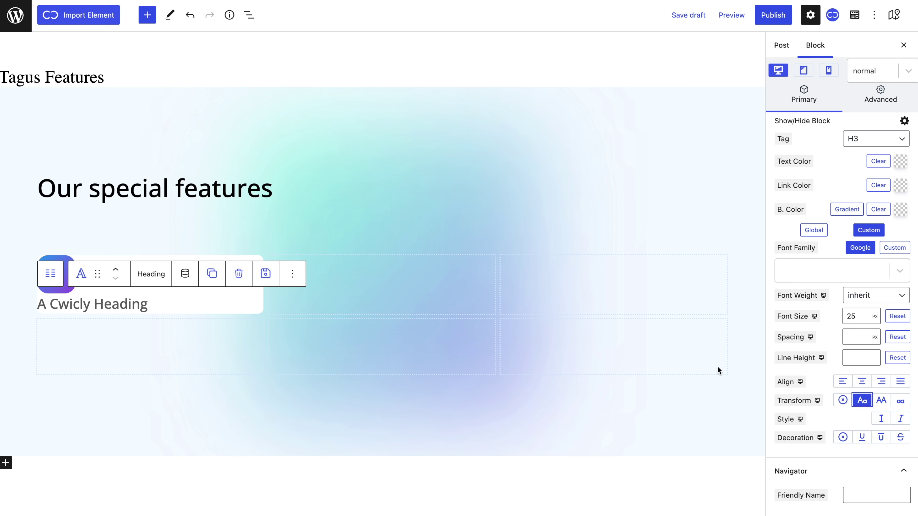
left_click(183, 309)
type("Gaming")
Add a Cwicly Paragraph below the Gaming heading reading "And a contradictory subtle play of features. Her manner was engaged" at 16 px.
left_click(154, 300)
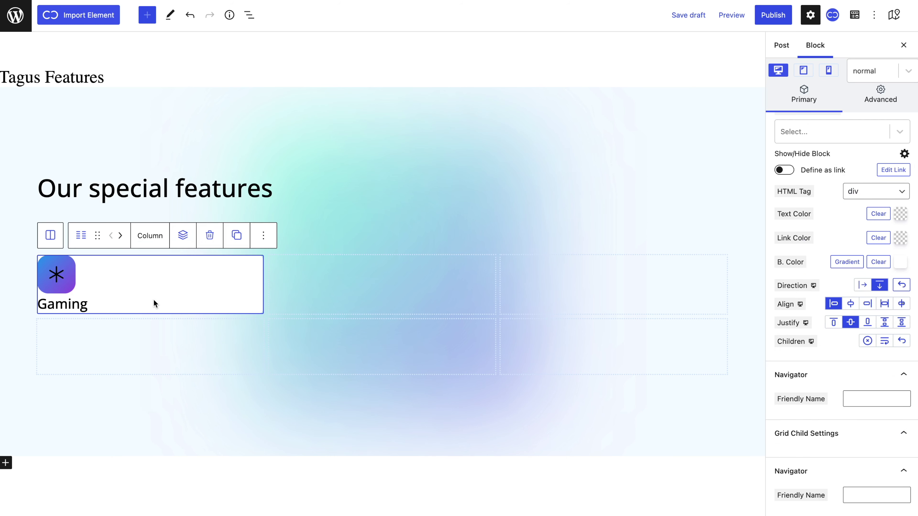
left_click(178, 239)
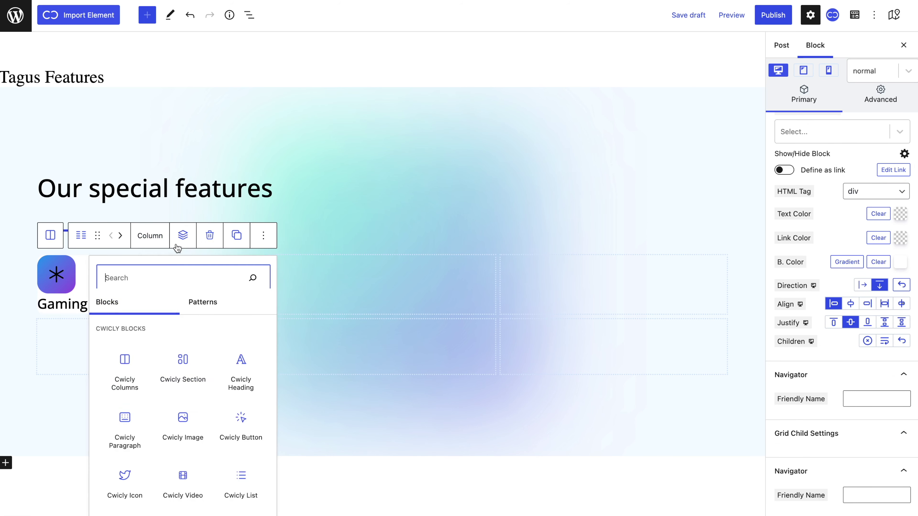
left_click(134, 436)
scroll(819, 376, "down", 3)
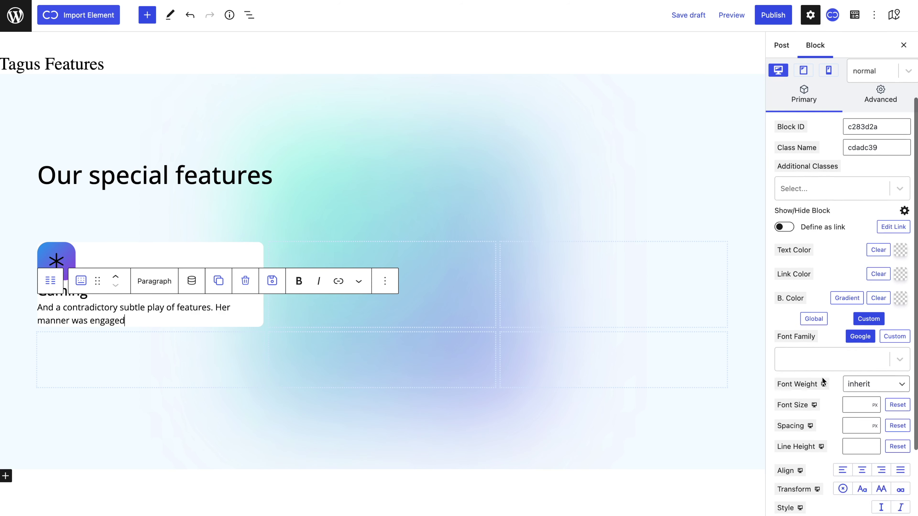
left_click(858, 387)
type("16")
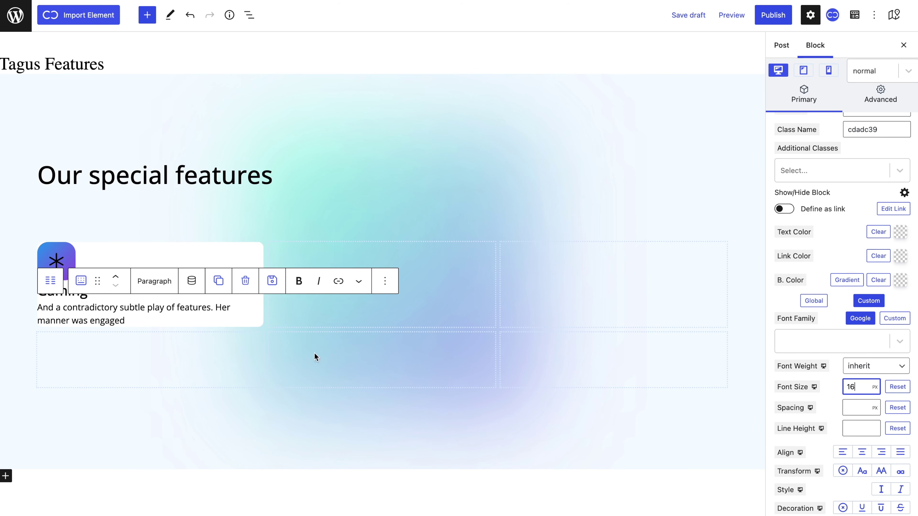
Add a Cwicly Div at the end of the first column with horizontal direction, center alignment and space-between justification.
left_click(248, 264)
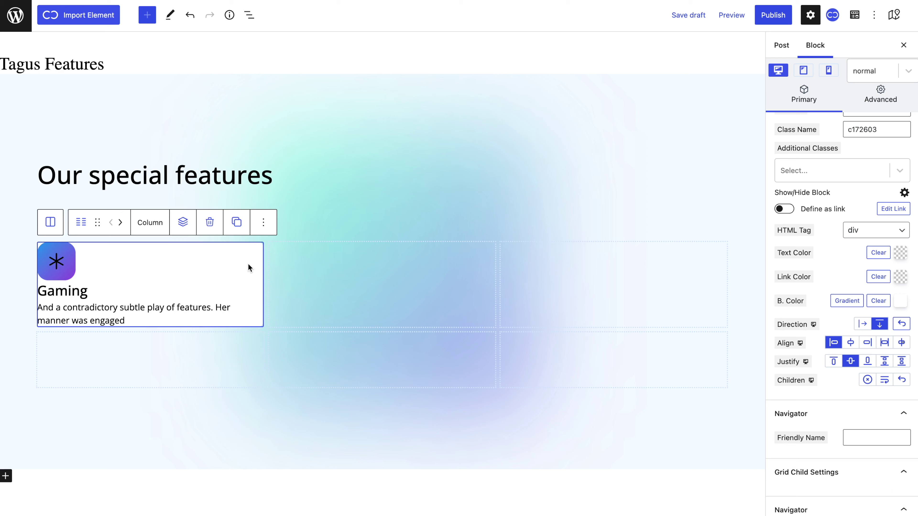
left_click(183, 222)
scroll(186, 434, "down", 3)
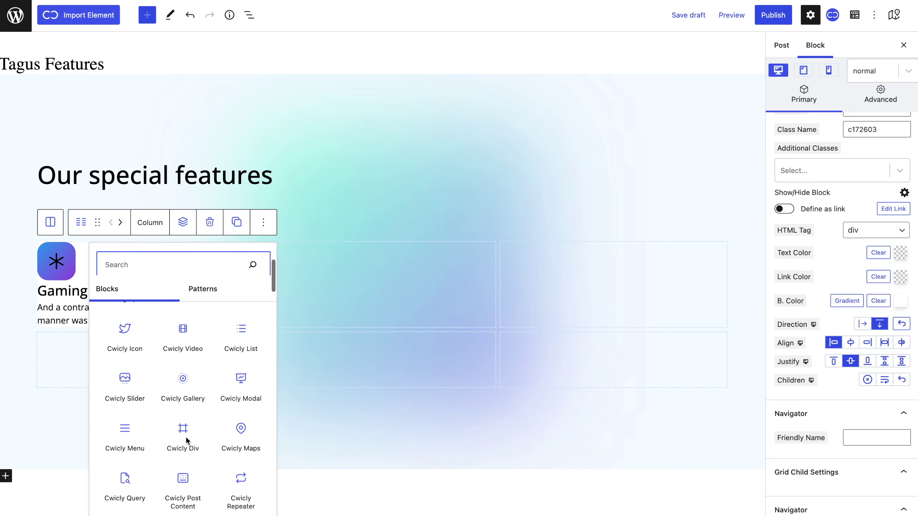
left_click(183, 426)
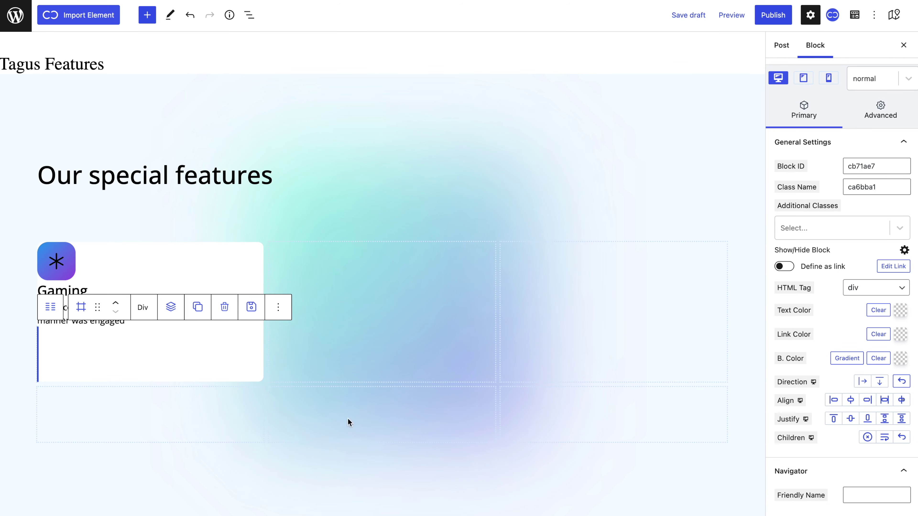
left_click(866, 382)
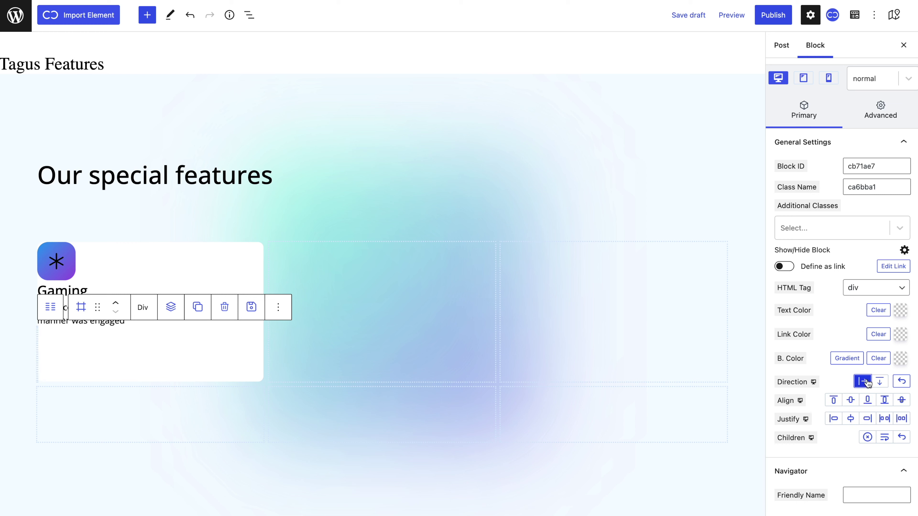
left_click(851, 400)
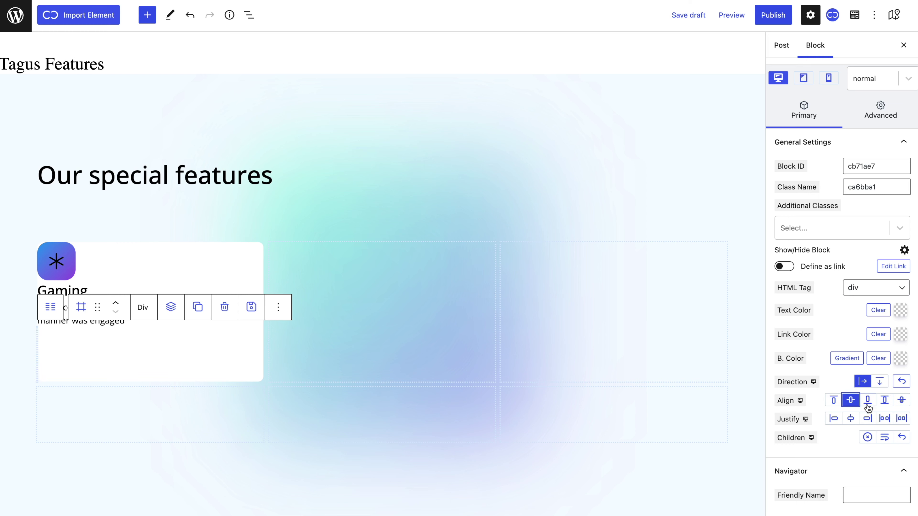
left_click(885, 418)
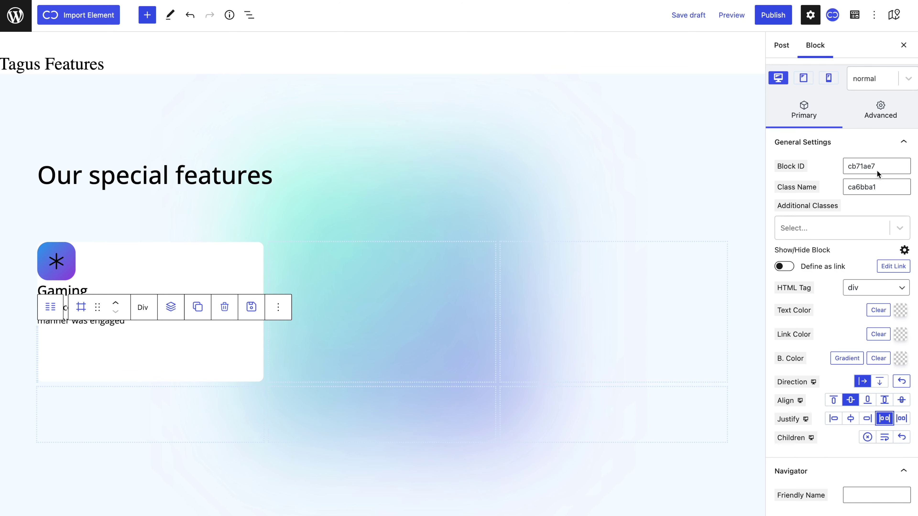
Set the div's width to 100% in its container sizing.
left_click(880, 115)
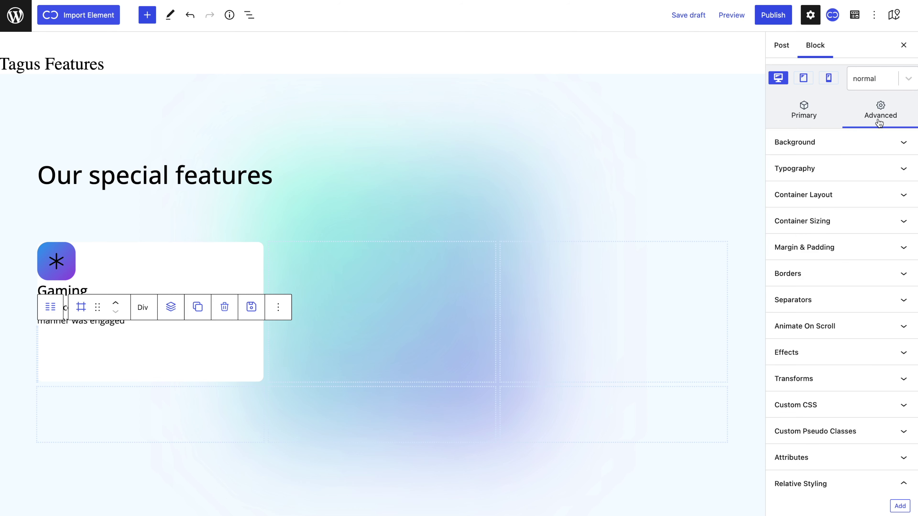
left_click(864, 227)
left_click(850, 345)
type("1")
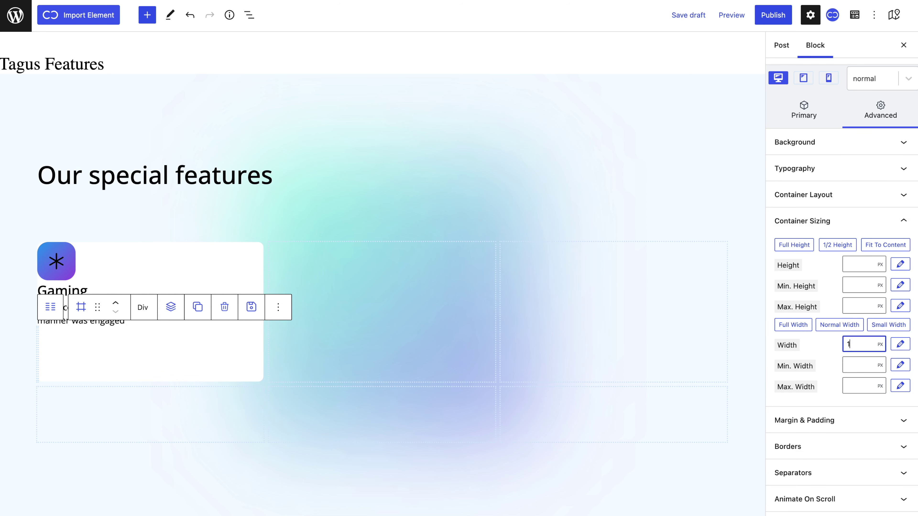
left_click(881, 344)
left_click(880, 352)
Nest a second Cwicly Div inside that div with horizontal direction, center alignment and center justification.
left_click(182, 313)
scroll(175, 235, "down", 3)
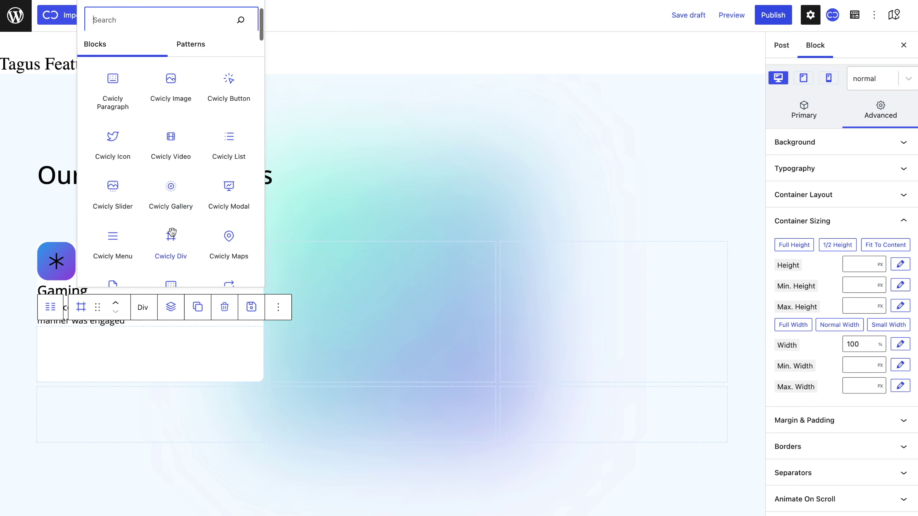
left_click(171, 235)
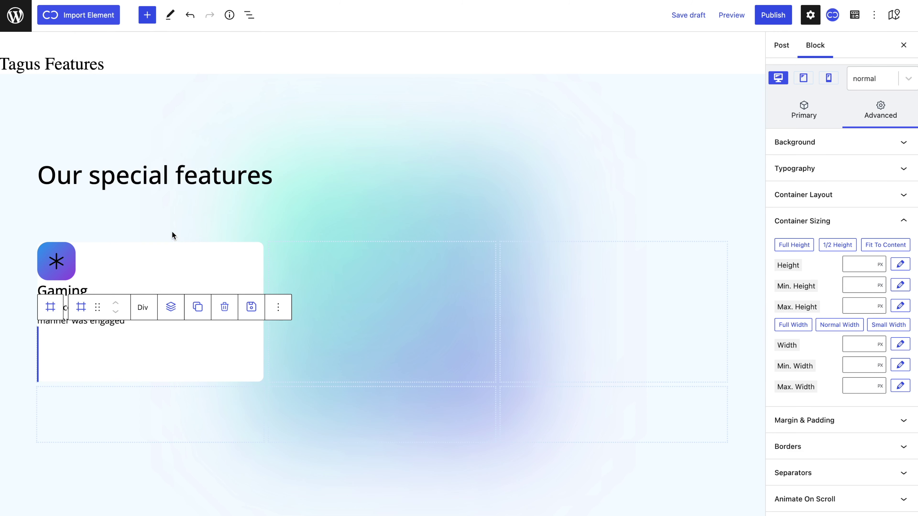
left_click(778, 109)
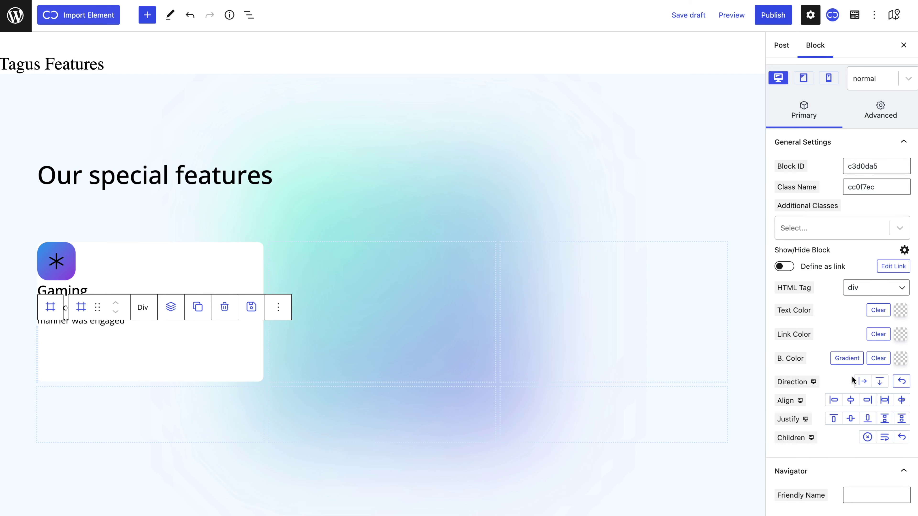
left_click(862, 381)
left_click(850, 401)
left_click(850, 419)
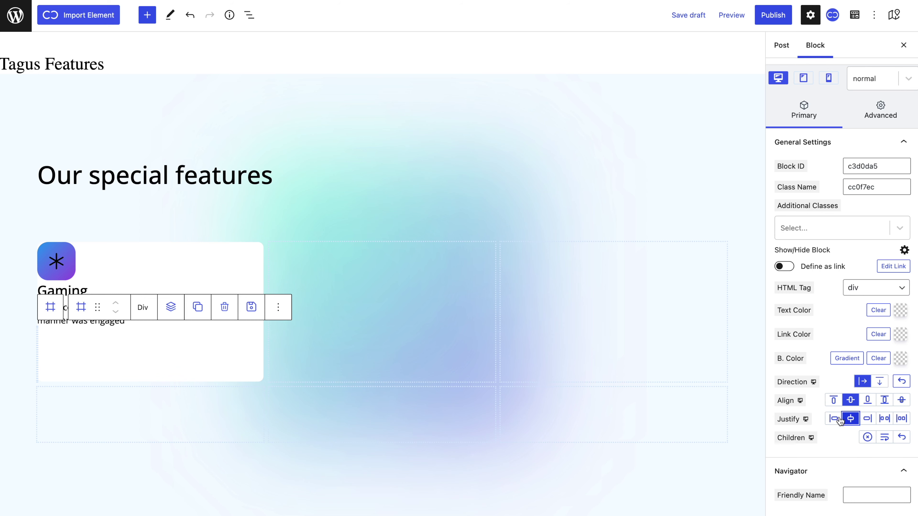
Insert a 25 px Cwicly Icon into the nested div, using the counter-clockwise clock from the Phosphor Regular library.
left_click(174, 302)
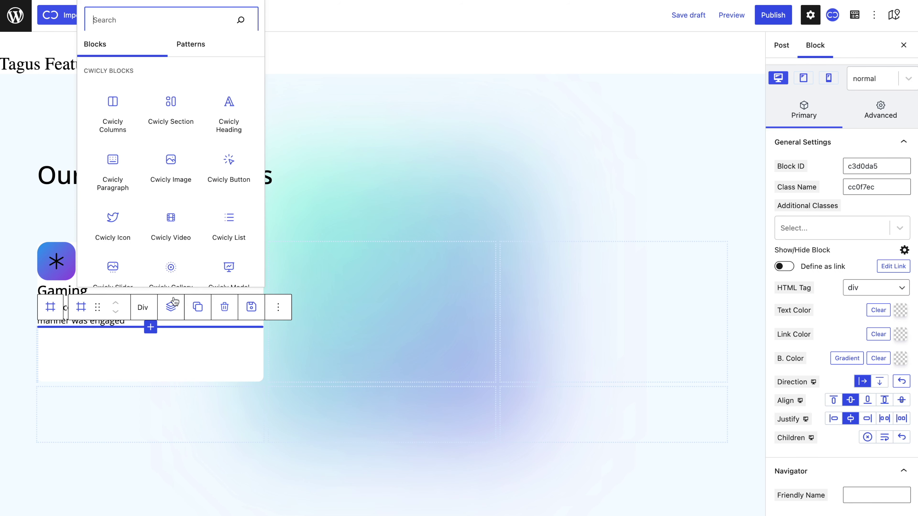
left_click(115, 214)
left_click(856, 445)
type("25")
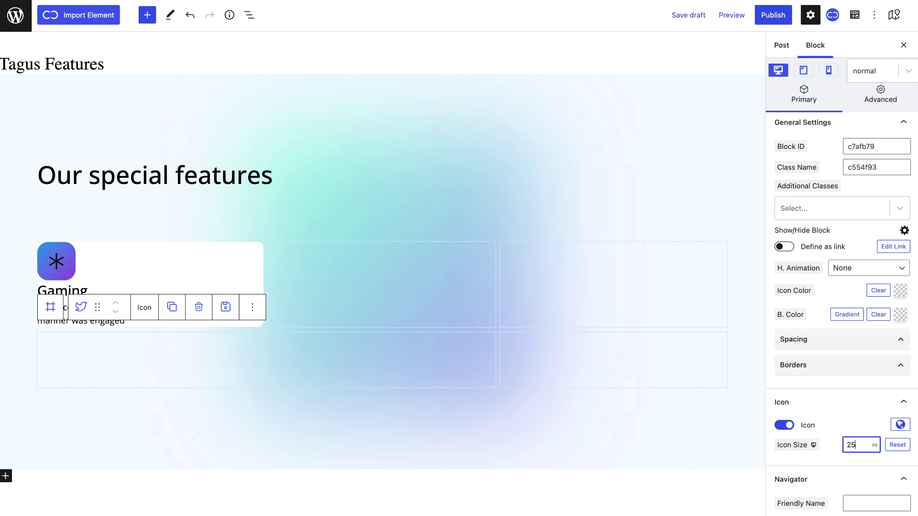
left_click(901, 424)
type("clo")
left_click(681, 361)
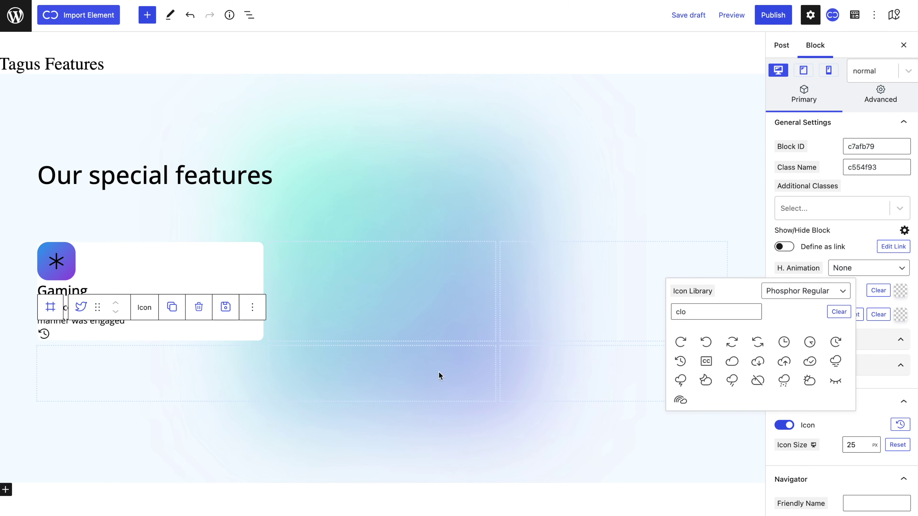
Add a Cwicly Paragraph reading "added 2 days ago" beside the clock icon in the nested div, with a 15 px font size.
left_click(60, 316)
left_click(172, 314)
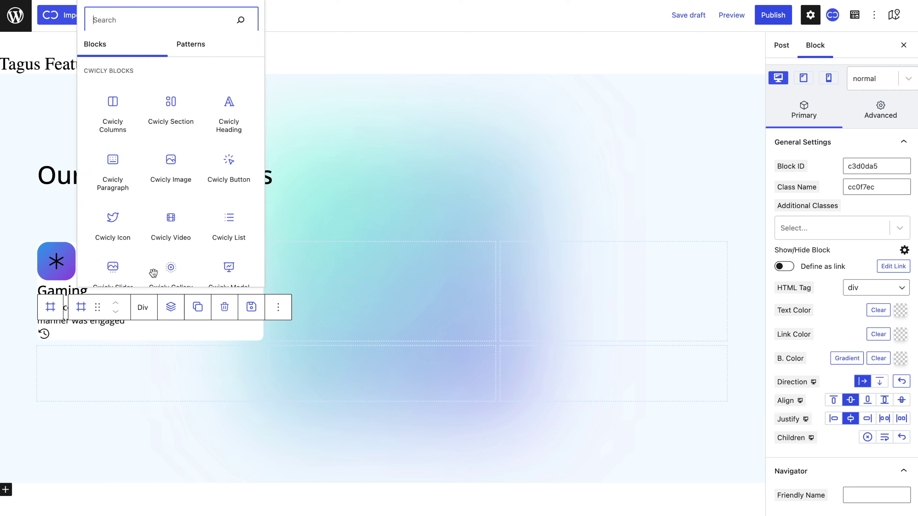
left_click(119, 193)
type("added 2 days ago")
left_click(857, 415)
type("15")
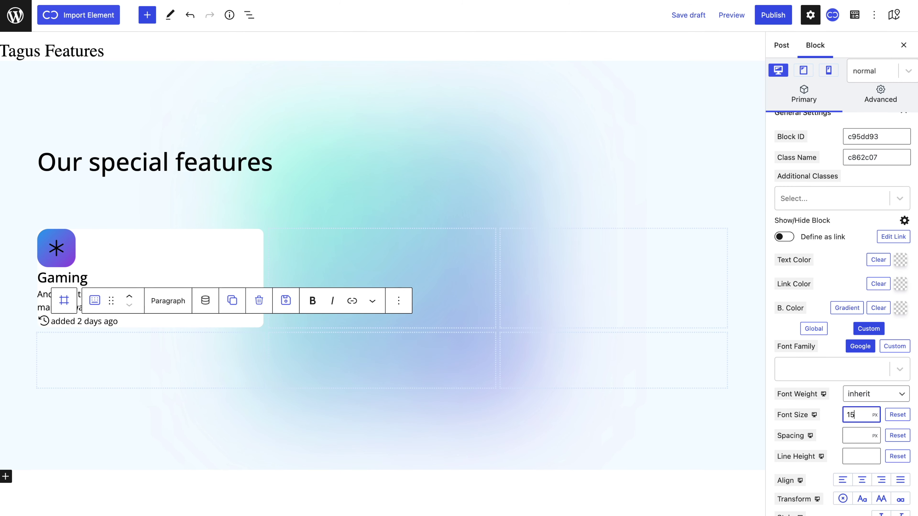
Apply the capitalize transform and a dark gray text color to the "added 2 days ago" paragraph.
scroll(845, 474, "down", 2)
left_click(862, 428)
left_click(900, 188)
left_click(843, 191)
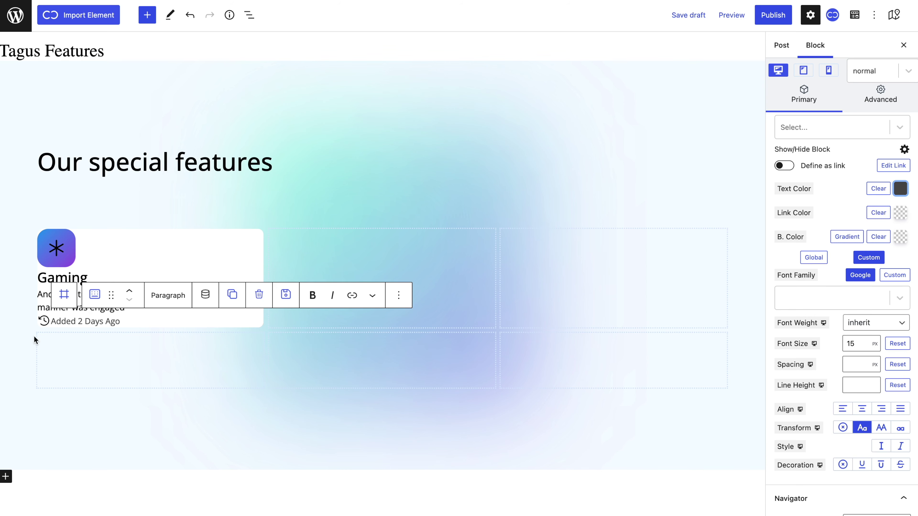
Set the clock icon's color to 4C4C4C.
left_click(42, 322)
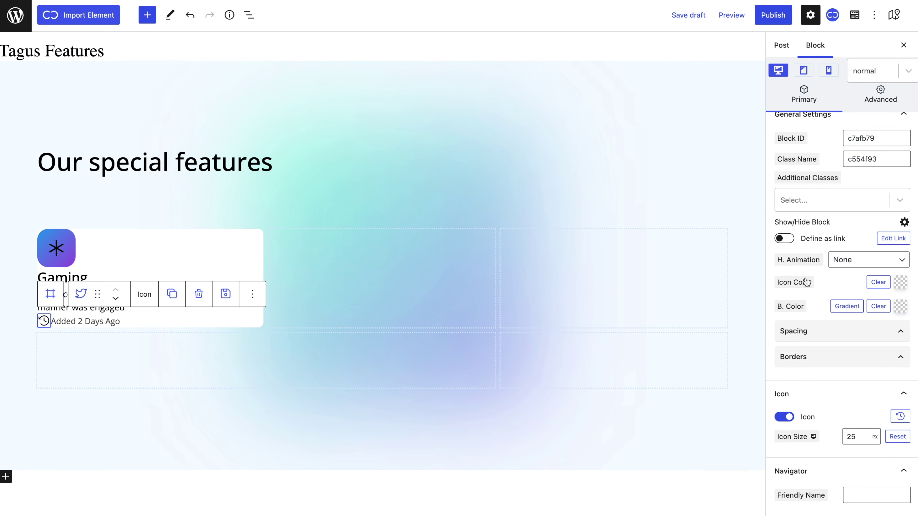
left_click(901, 283)
type("4C4C4C")
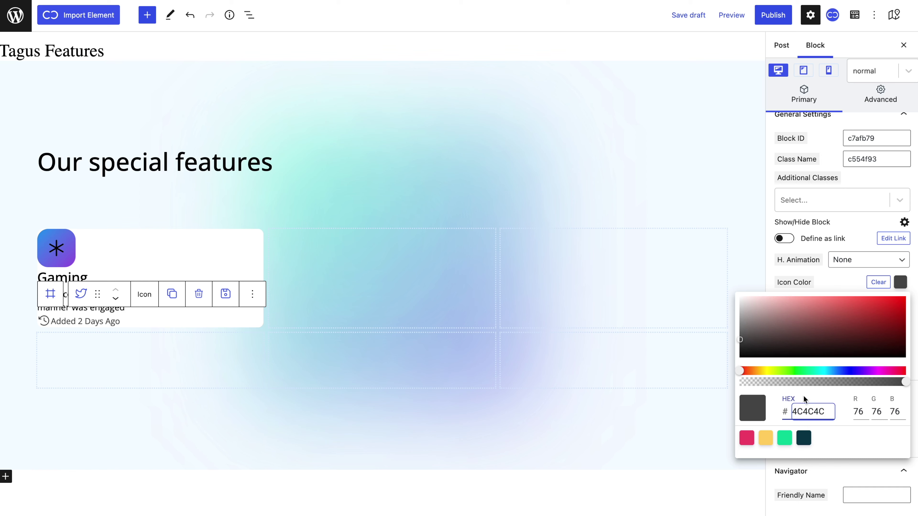
left_click(829, 289)
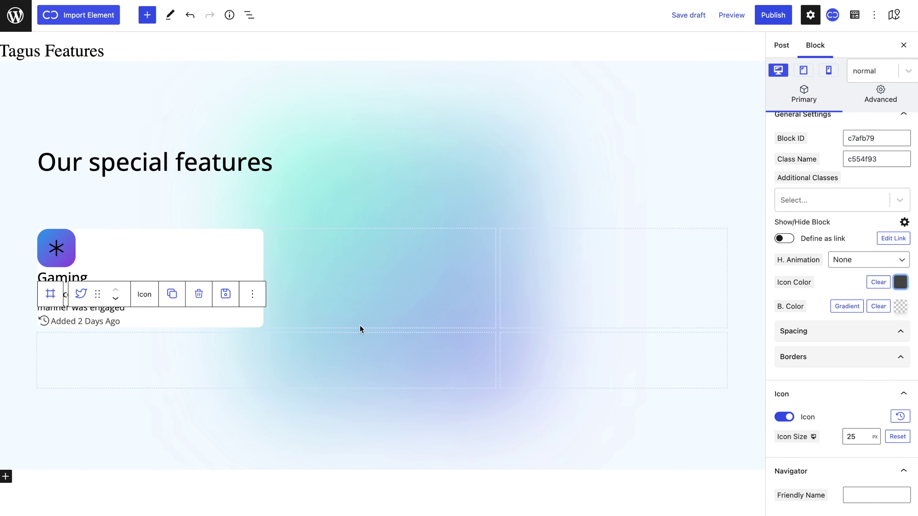
Add a Cwicly Paragraph reading "Best Deal" to the date row's nested div, with a 15 px font size and the capitalize transform.
left_click(53, 303)
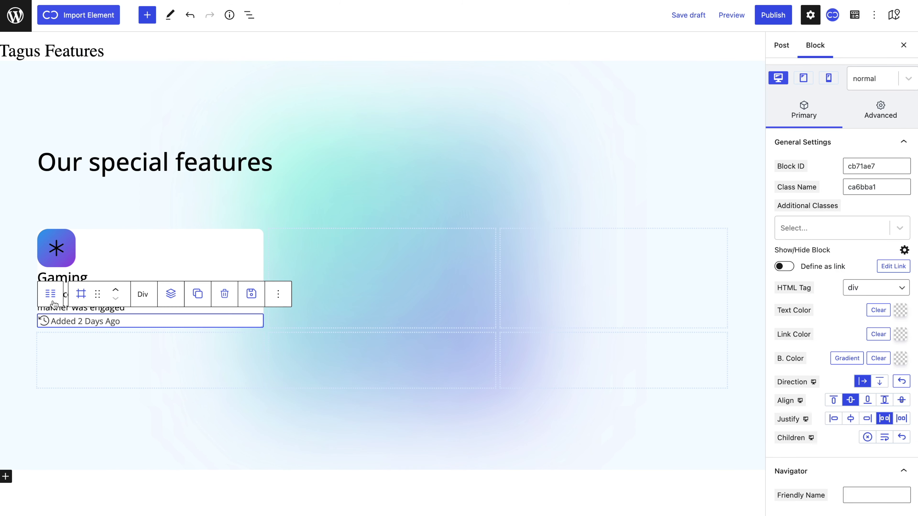
left_click(171, 294)
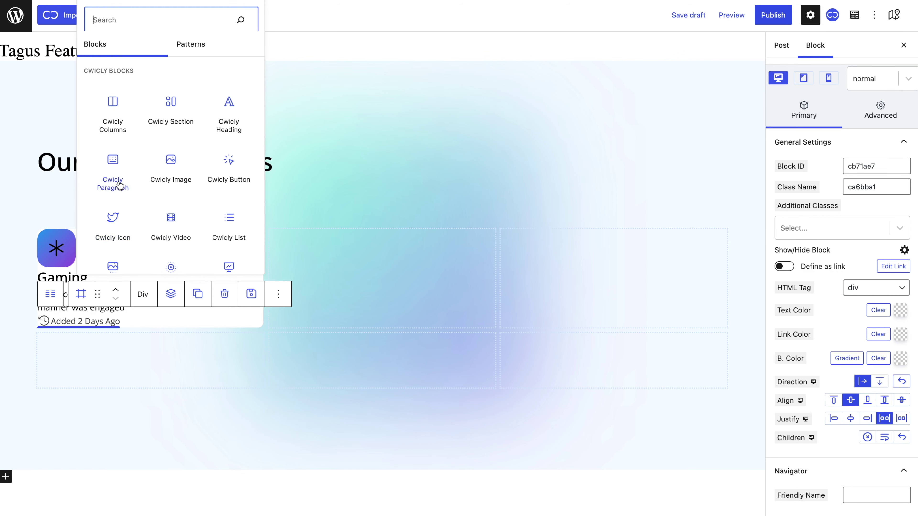
left_click(120, 185)
left_click(849, 404)
type("15")
left_click(862, 492)
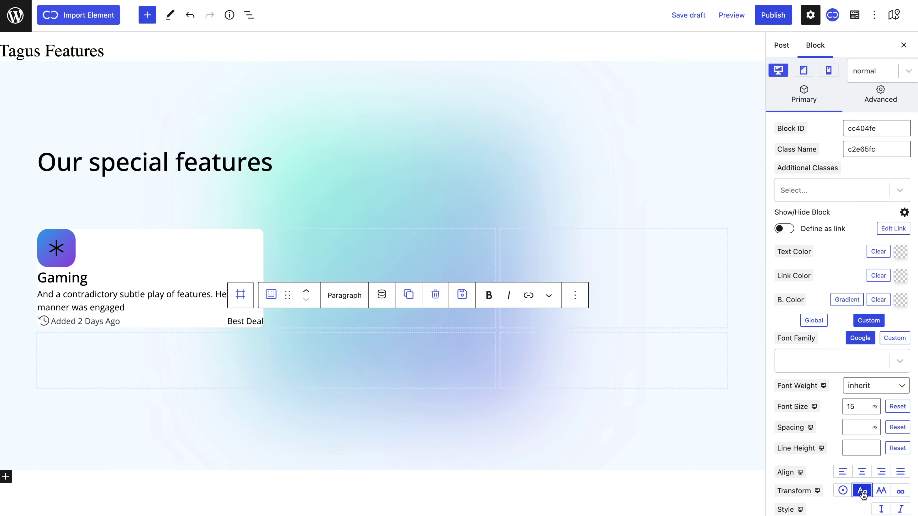
Set the "Best Deal" paragraph's text color to 0140FD.
left_click(901, 252)
left_click(816, 378)
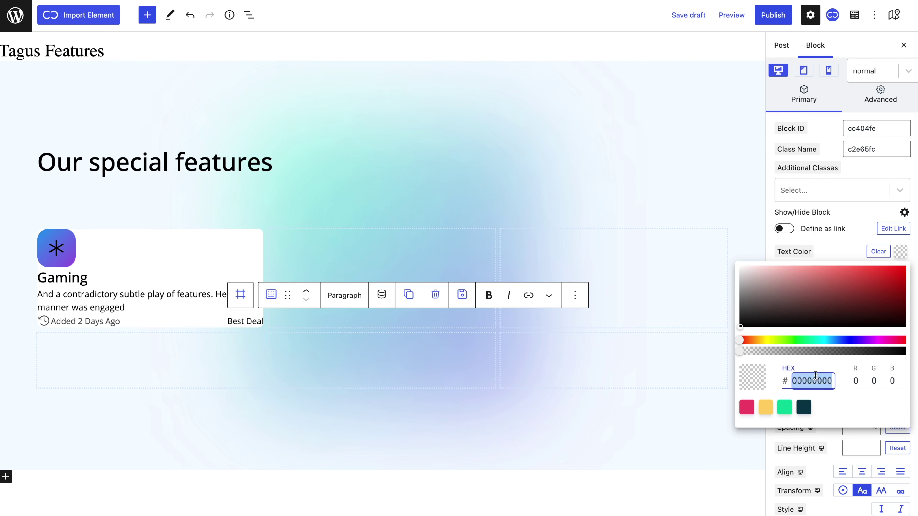
type("0140FD")
left_click(829, 255)
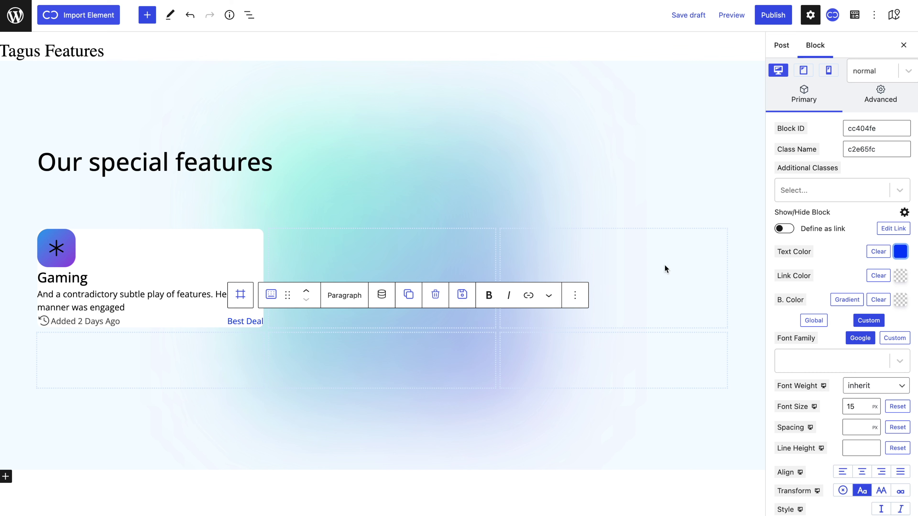
Give the Gaming card's asterisk icon a bottom margin of 30 px.
left_click(51, 262)
left_click(863, 106)
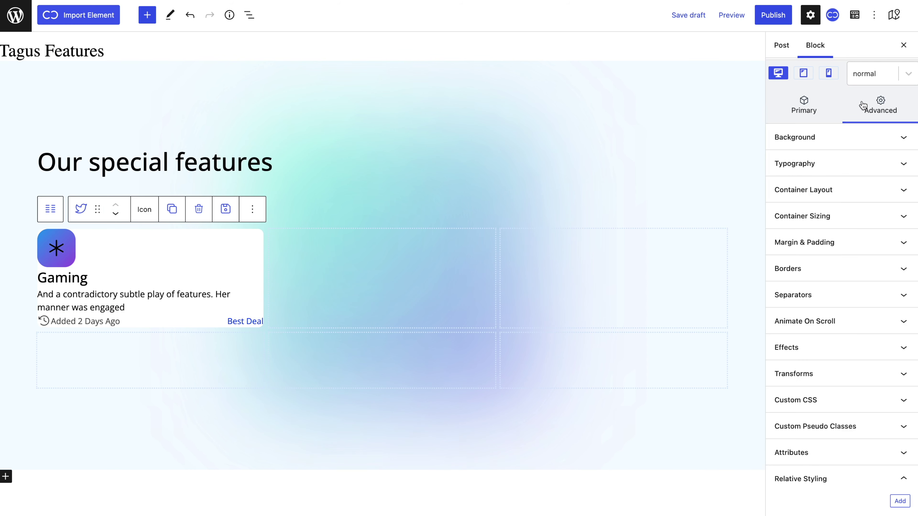
left_click(843, 242)
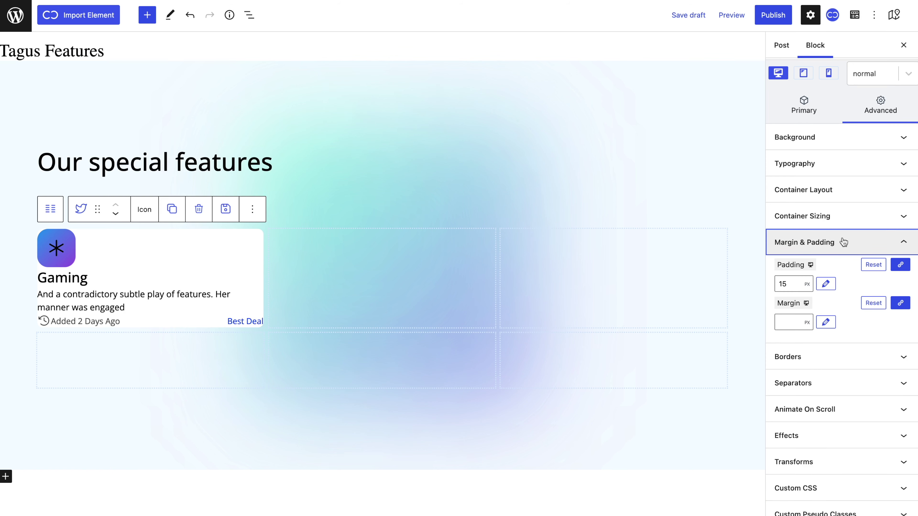
left_click(900, 303)
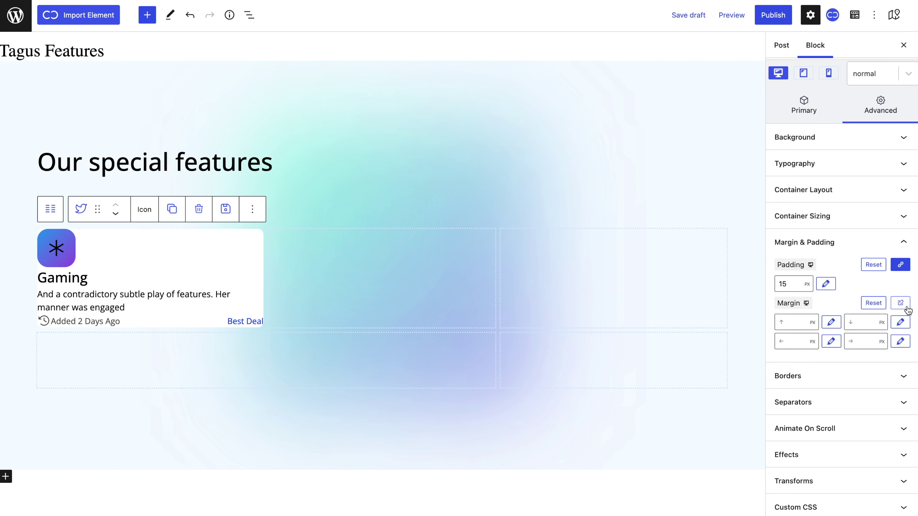
left_click(866, 323)
type("30")
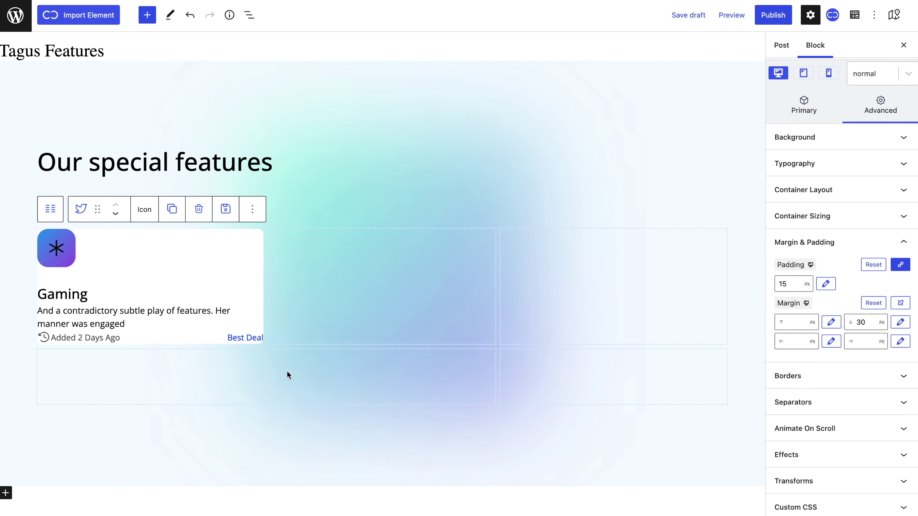
Give the "Gaming" heading a bottom margin of 10 px.
left_click(79, 300)
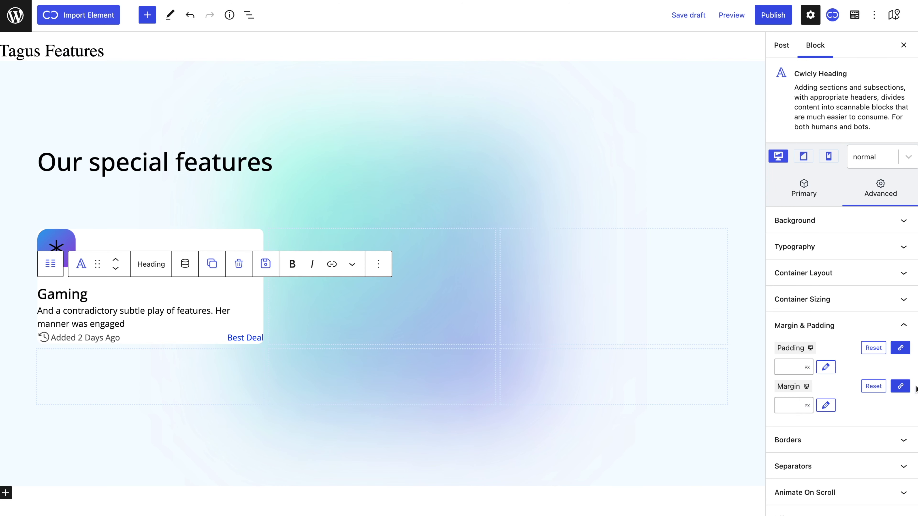
left_click(900, 386)
left_click(862, 405)
type("10")
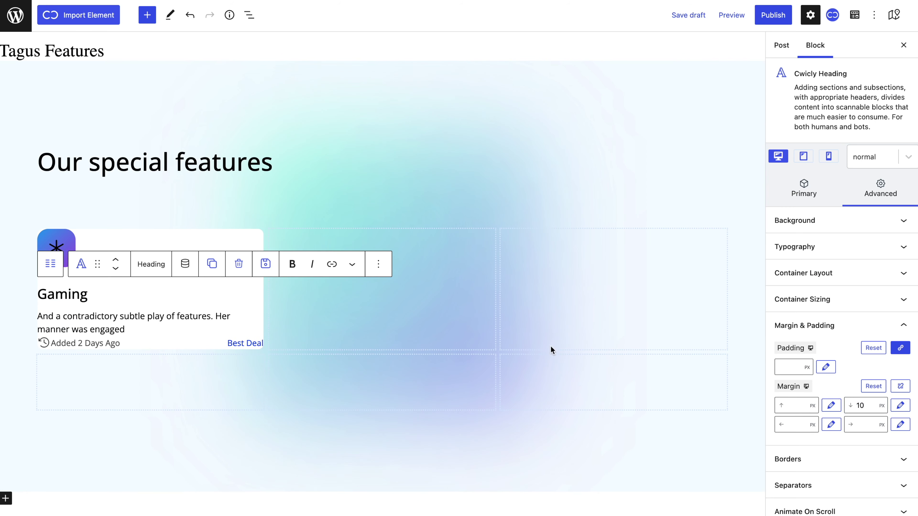
Give the Gaming card's description paragraph a bottom margin of 50 px.
left_click(191, 316)
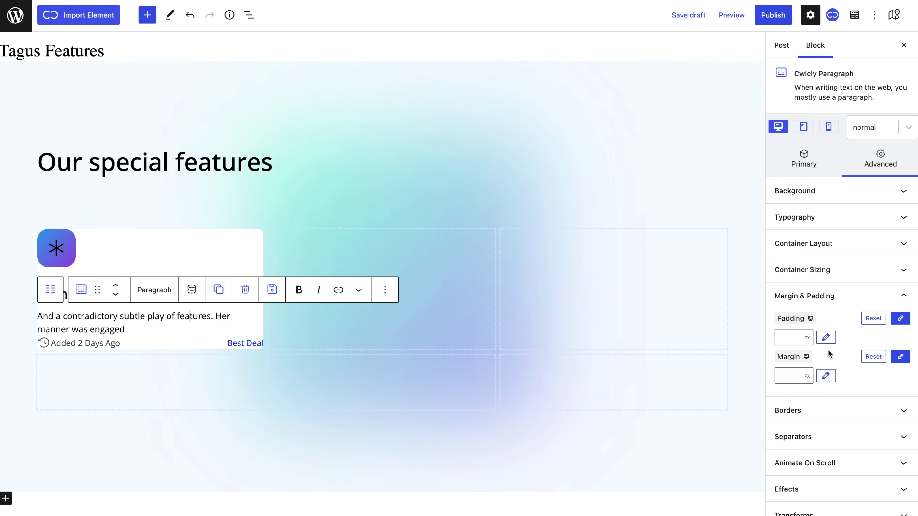
left_click(899, 357)
left_click(864, 376)
type("50")
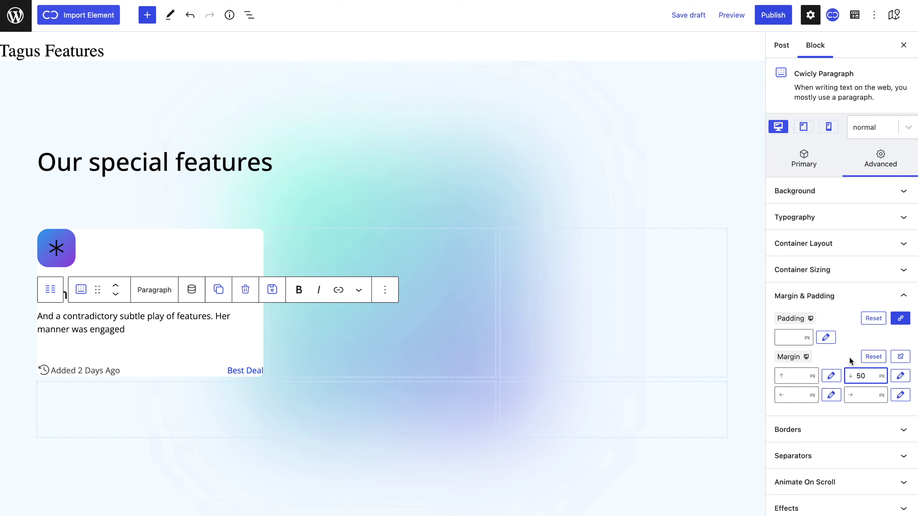
Give the "Added 2 Days Ago" paragraph a left margin of 5 px.
mouse_move(95, 348)
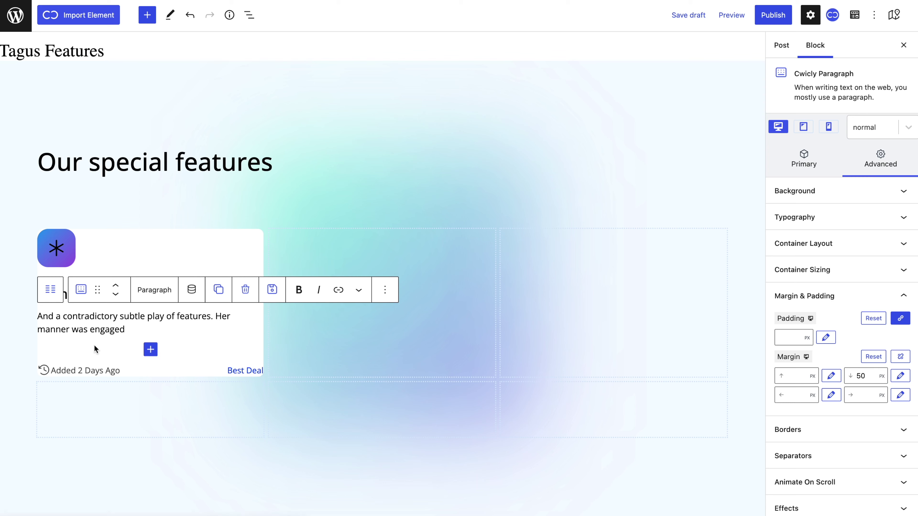
left_click(83, 369)
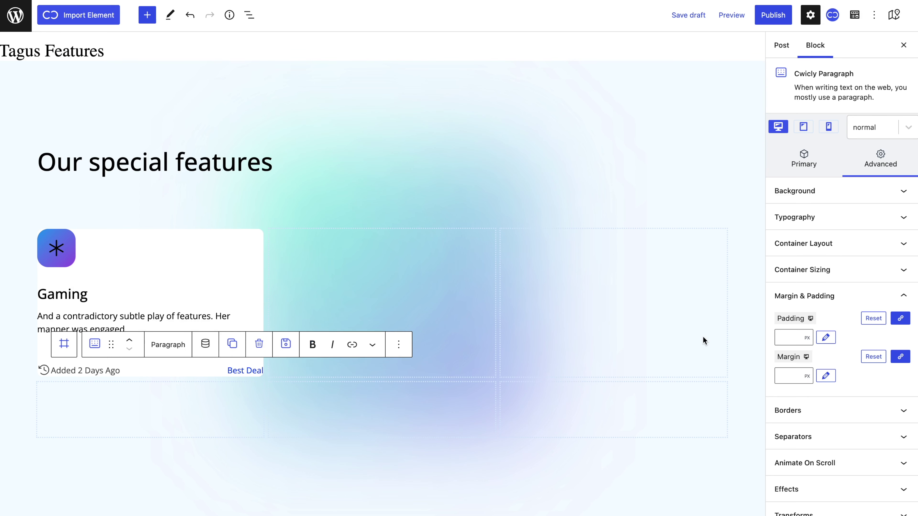
left_click(899, 357)
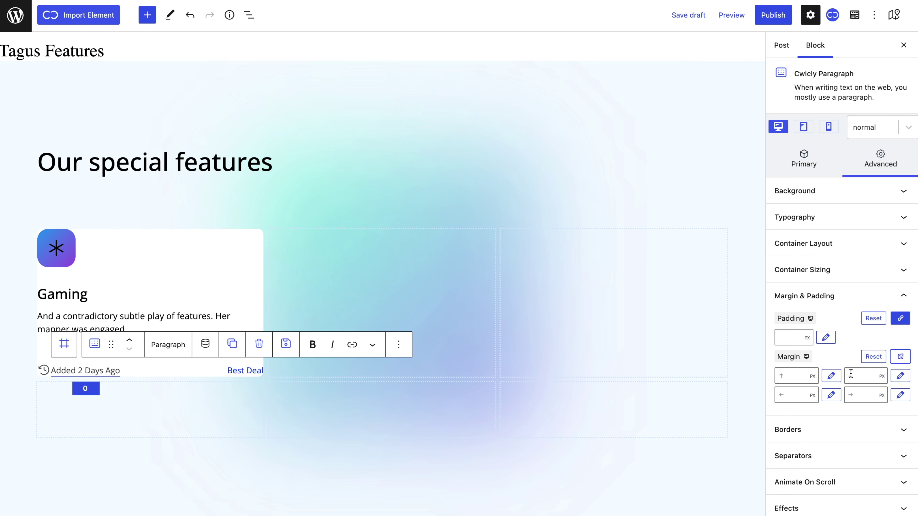
left_click(796, 396)
type("5")
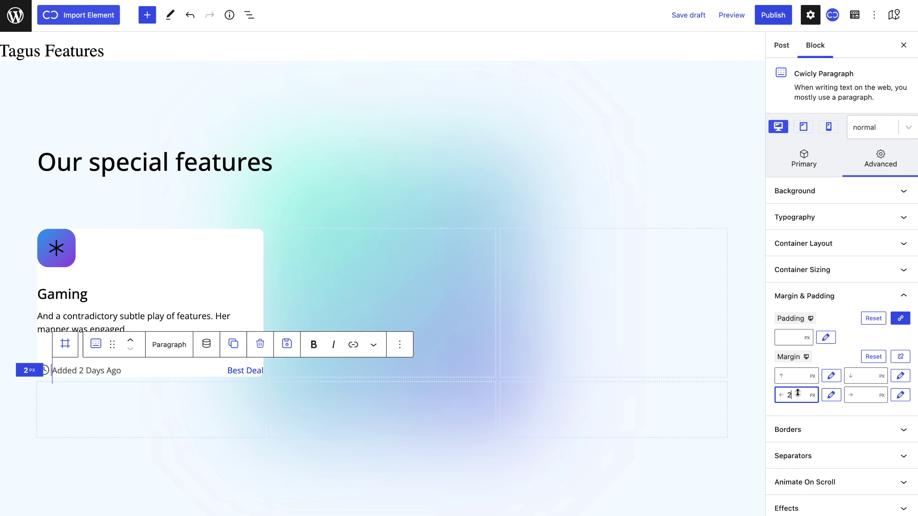
left_click(820, 366)
Set the Gaming card column's padding to 40 px on all sides.
left_click(244, 279)
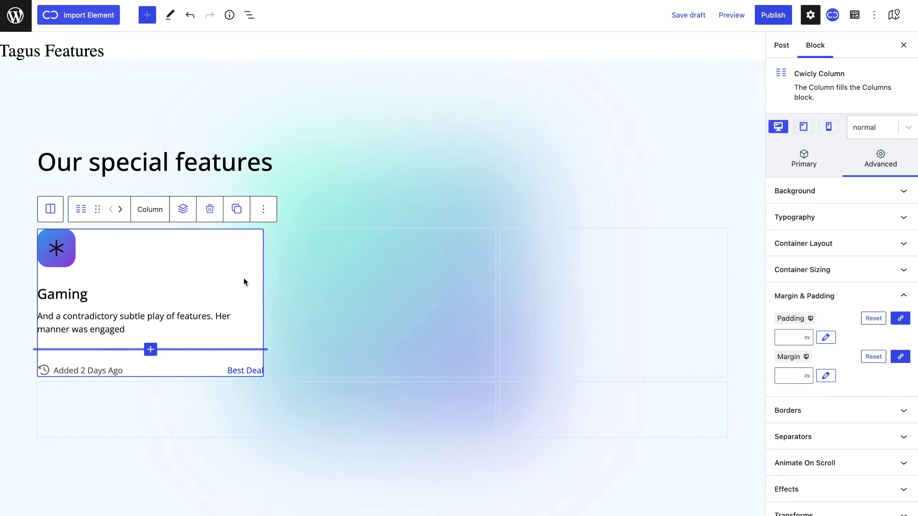
left_click_drag(786, 338, 786, 324)
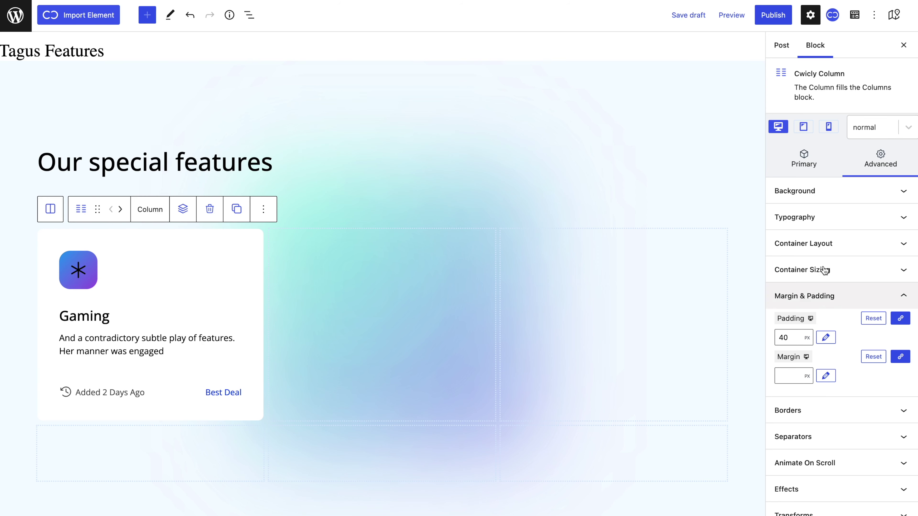
Set the Gaming card column's background color in the hover state to fully transparent.
left_click(811, 168)
left_click(865, 137)
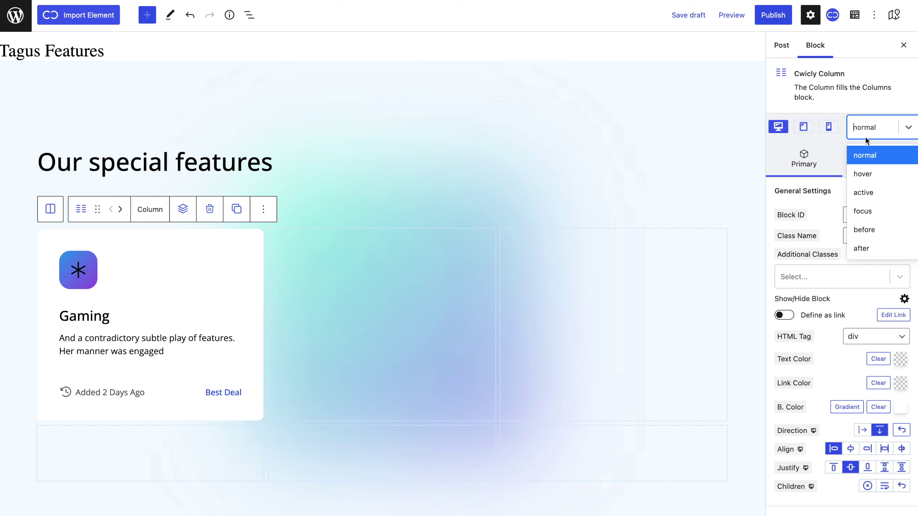
left_click(862, 173)
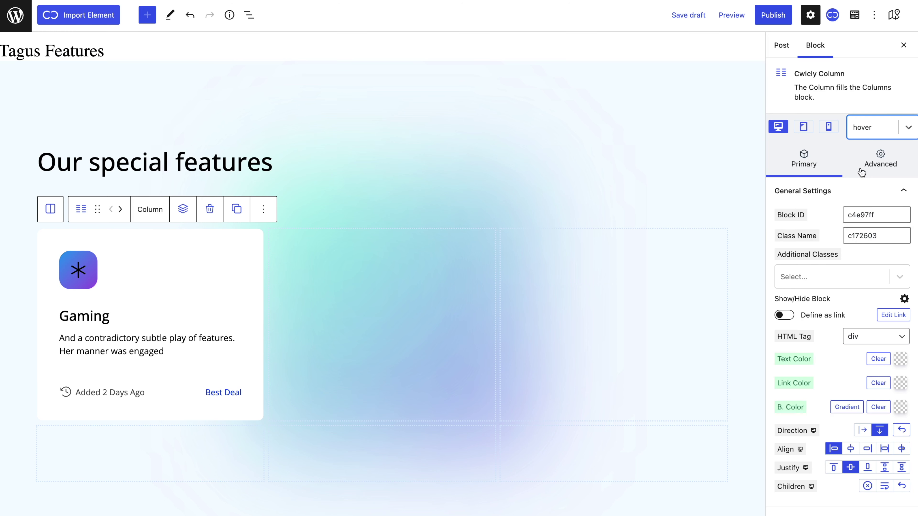
left_click(900, 407)
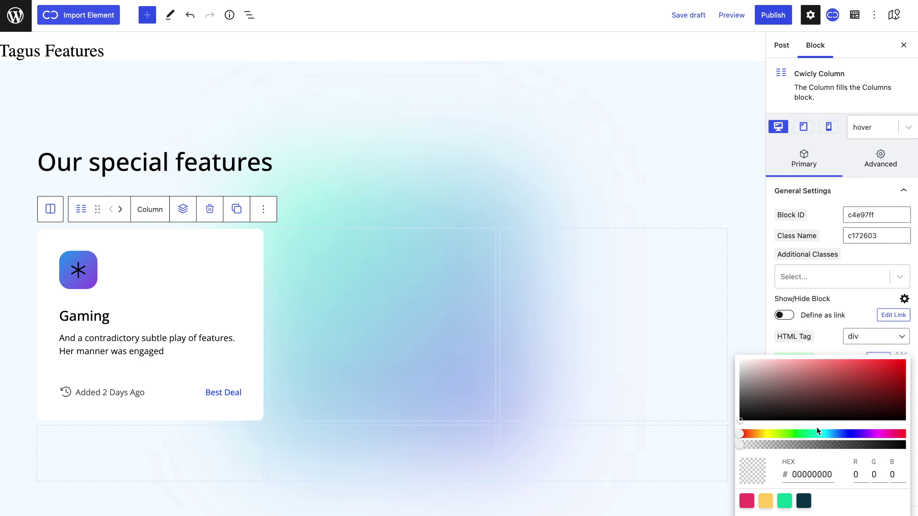
left_click(741, 447)
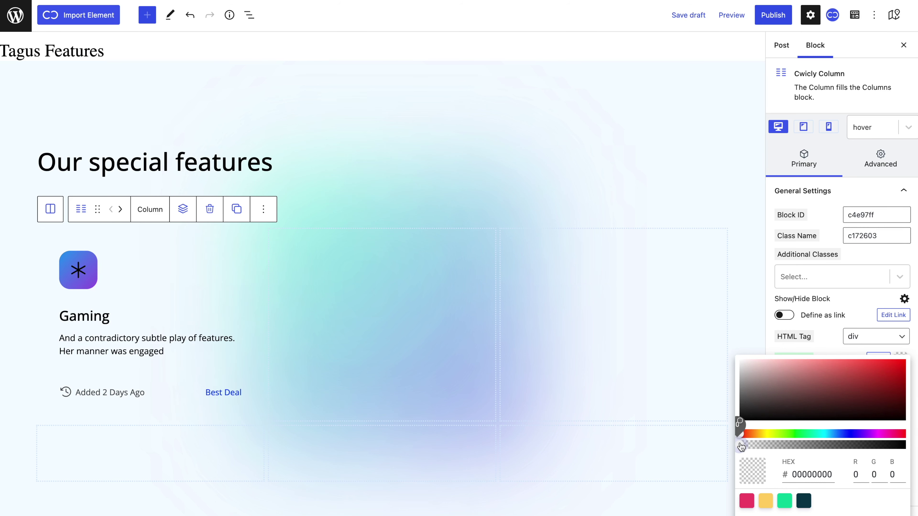
Set a transition duration of 0,4 on the Gaming card column in the normal state.
left_click(888, 135)
left_click(888, 134)
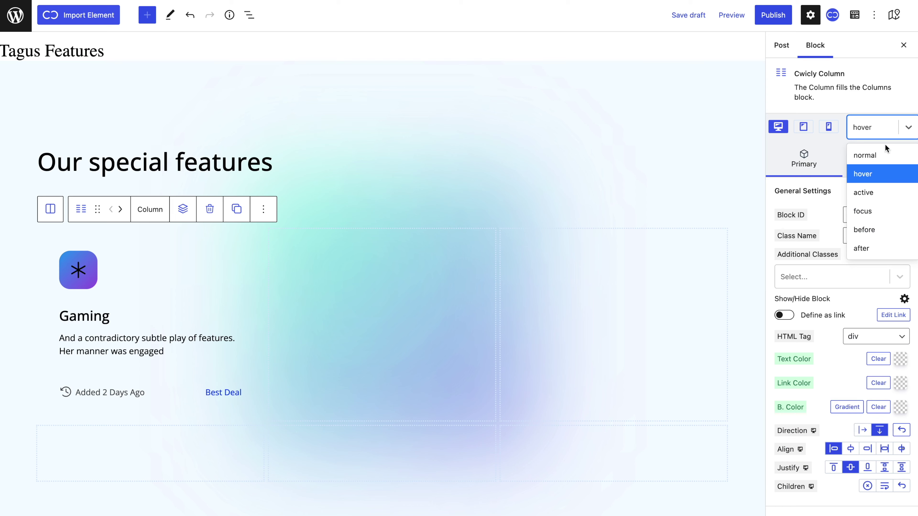
left_click(883, 154)
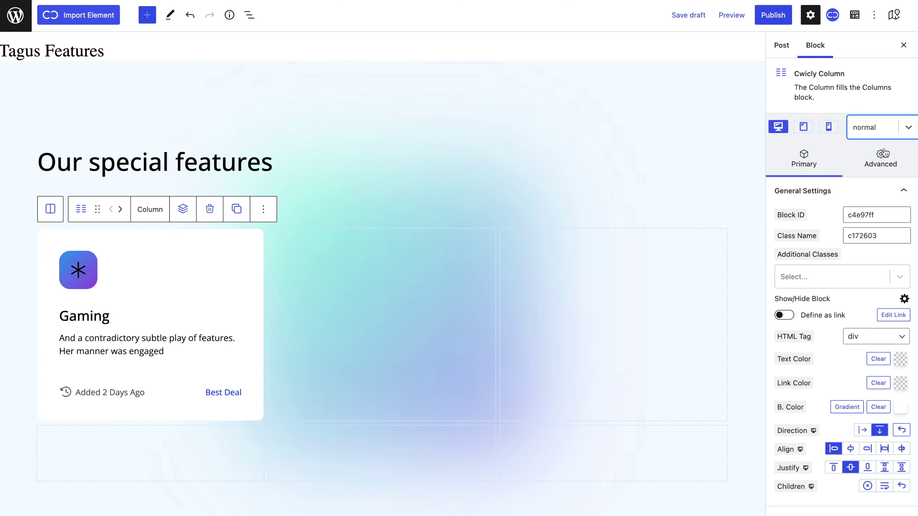
left_click(883, 154)
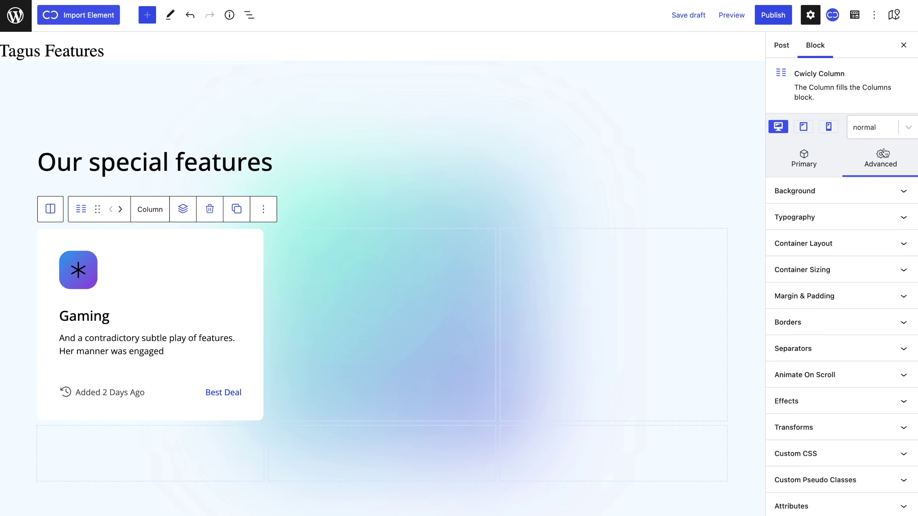
left_click(843, 400)
left_click(845, 395)
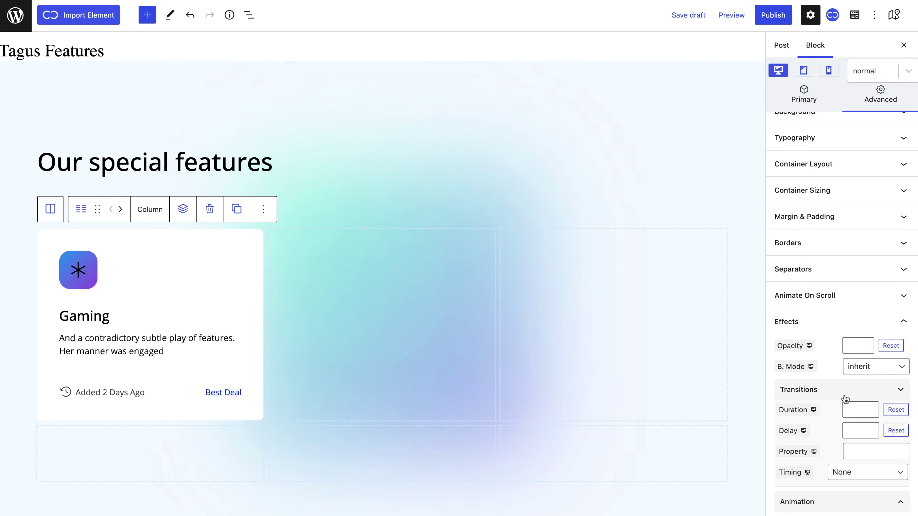
scroll(846, 399, "down", 3)
left_click(855, 349)
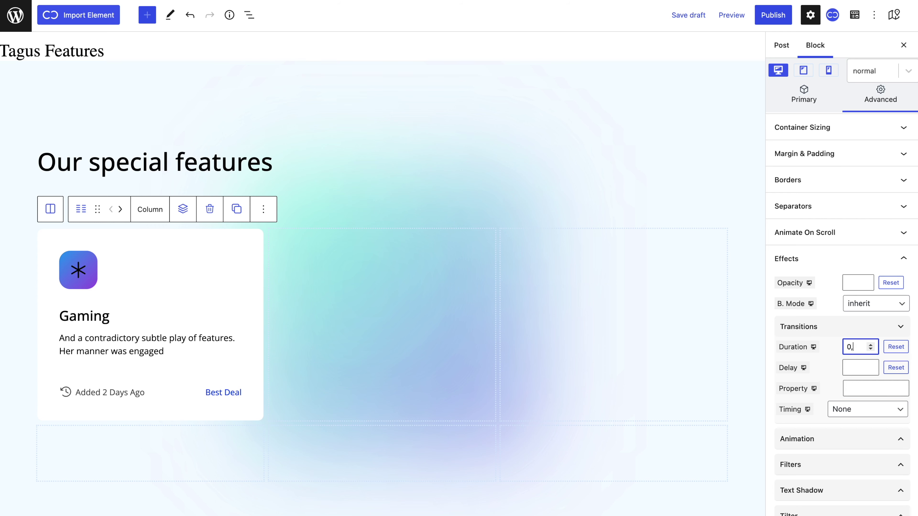
left_click(834, 352)
Copy the Gaming card column as a linked copy and replace the empty column beside it with that copy.
left_click(237, 210)
left_click(243, 313)
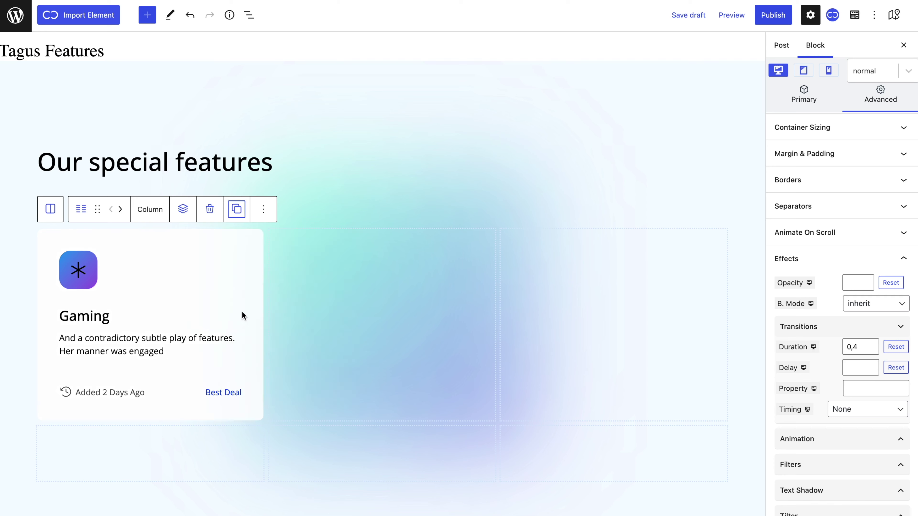
left_click(378, 295)
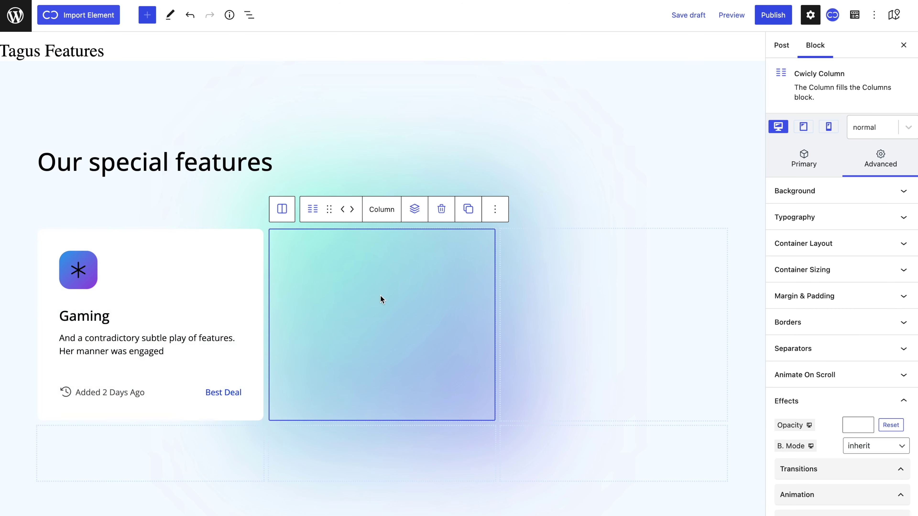
left_click(468, 212)
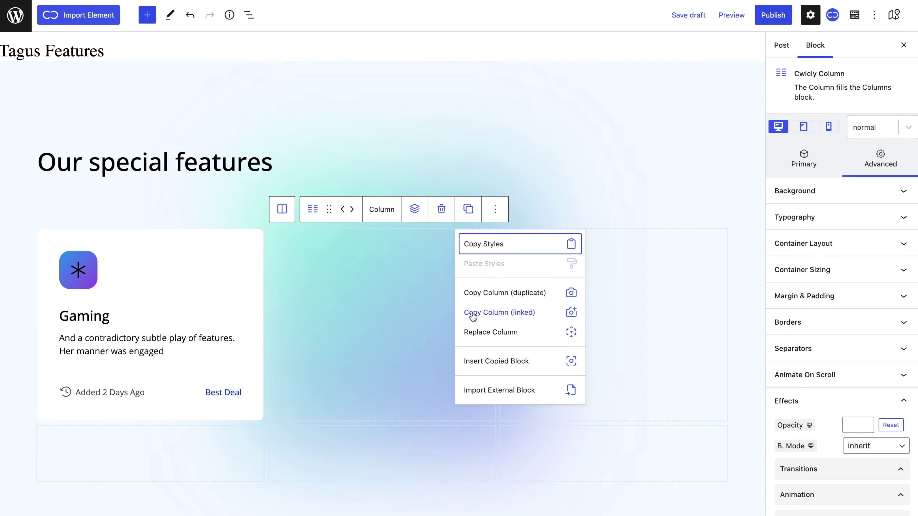
left_click(472, 333)
Replace the third column of the first row and the first column of the second row with the copied card.
left_click(565, 302)
left_click(694, 209)
left_click(705, 330)
left_click(203, 365)
left_click(237, 322)
left_click(256, 443)
Replace the two remaining empty columns of the second row with the copied card.
left_click(369, 375)
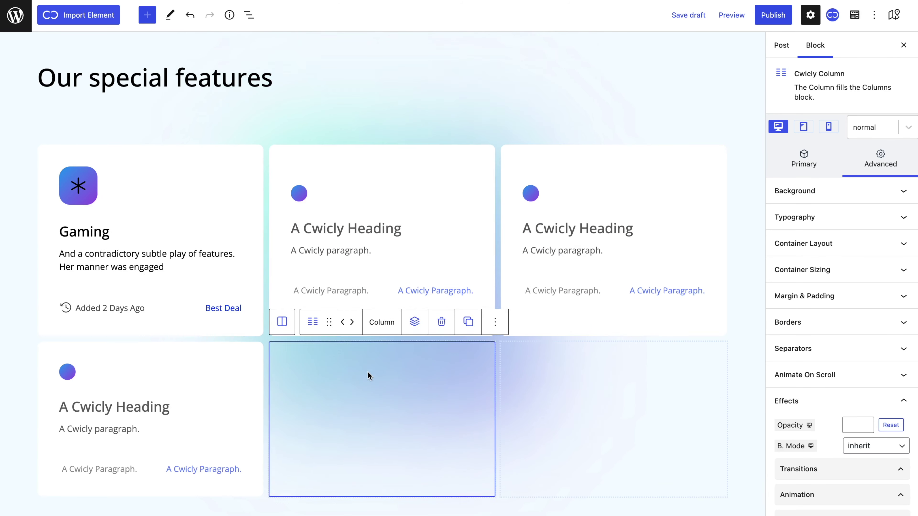
left_click(468, 322)
left_click(476, 420)
left_click(615, 362)
left_click(701, 295)
left_click(704, 419)
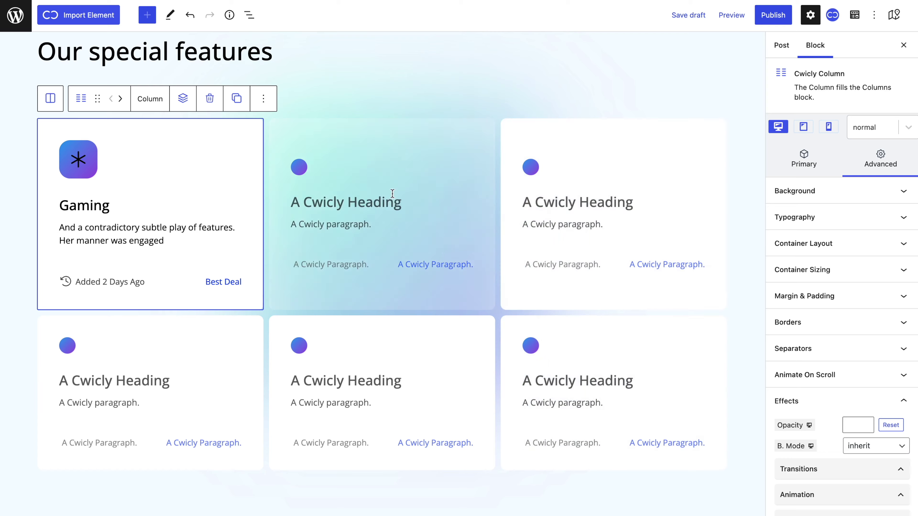
Give the second card's icon a gradient background with the end color F6098E.
left_click(299, 167)
left_click(813, 178)
left_click(847, 391)
left_click(897, 420)
double_click(818, 378)
type("F6098E")
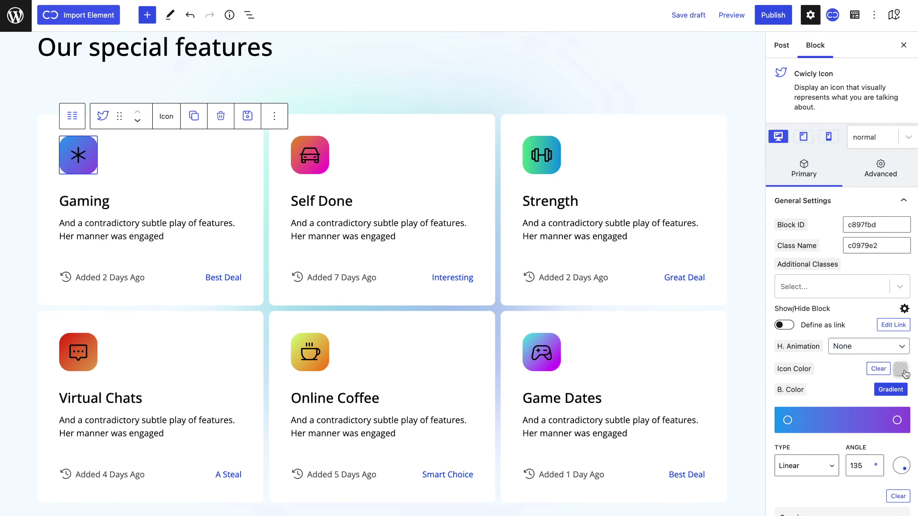
Set the icon color of the Gaming card's asterisk icon to white.
left_click(901, 369)
left_click_drag(741, 361, 736, 356)
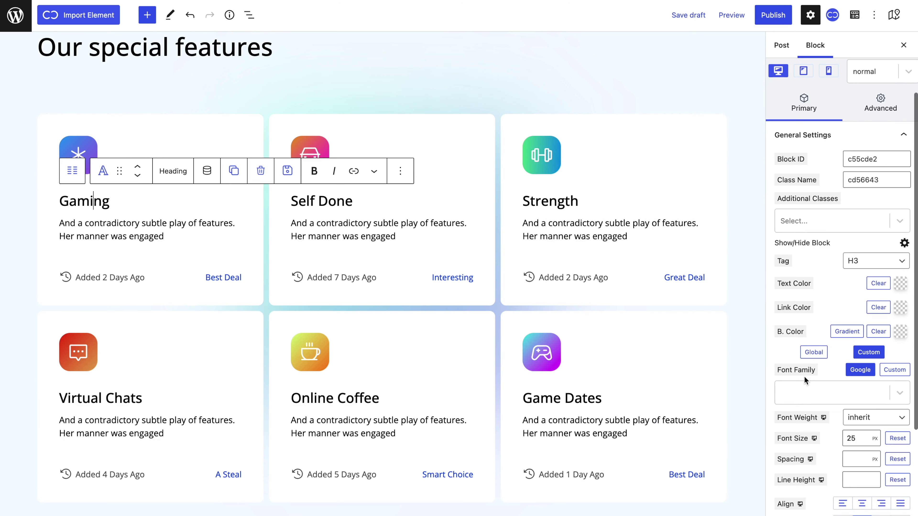
Set the row gap and column gap of the card grid's Columns block to 20.
scroll(804, 377, "down", 1)
mouse_move(860, 412)
left_mouse_down()
mouse_move(866, 391)
mouse_move(865, 405)
left_mouse_up()
left_click(761, 389)
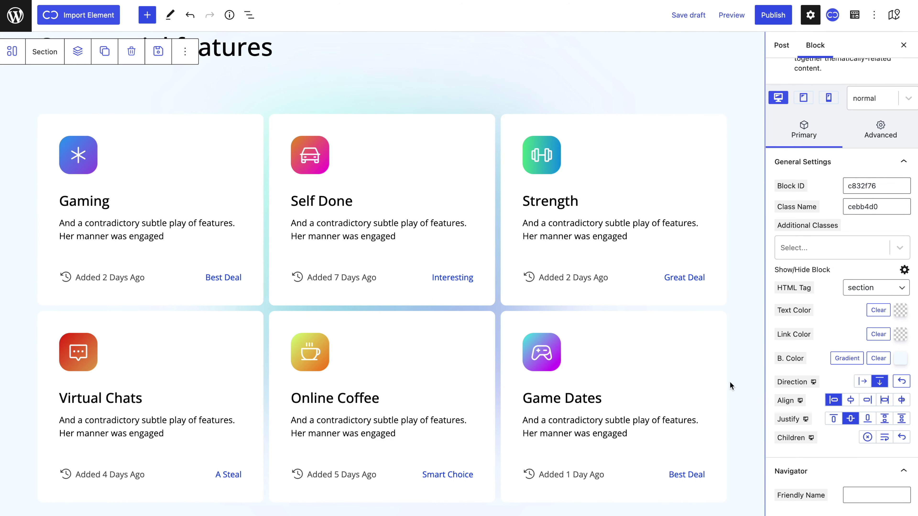
left_click(500, 313)
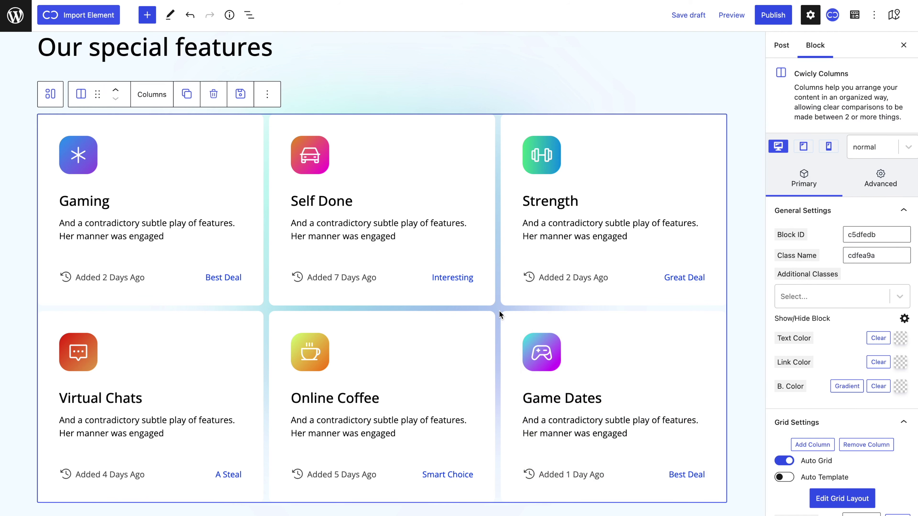
scroll(832, 400, "down", 5)
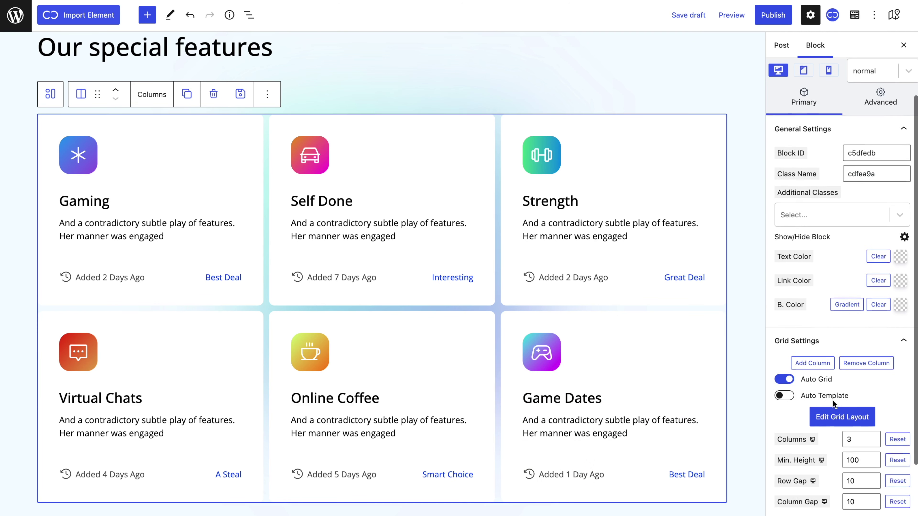
left_click(850, 423)
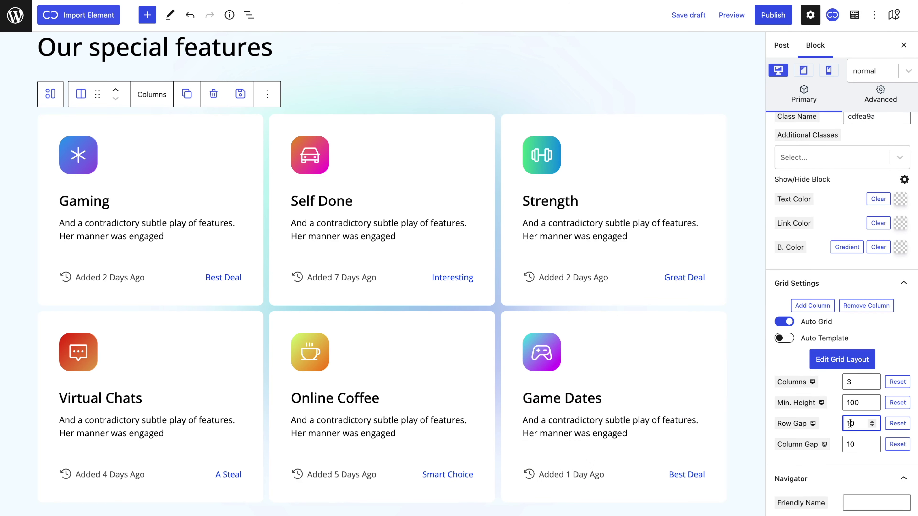
type("20")
left_click(852, 444)
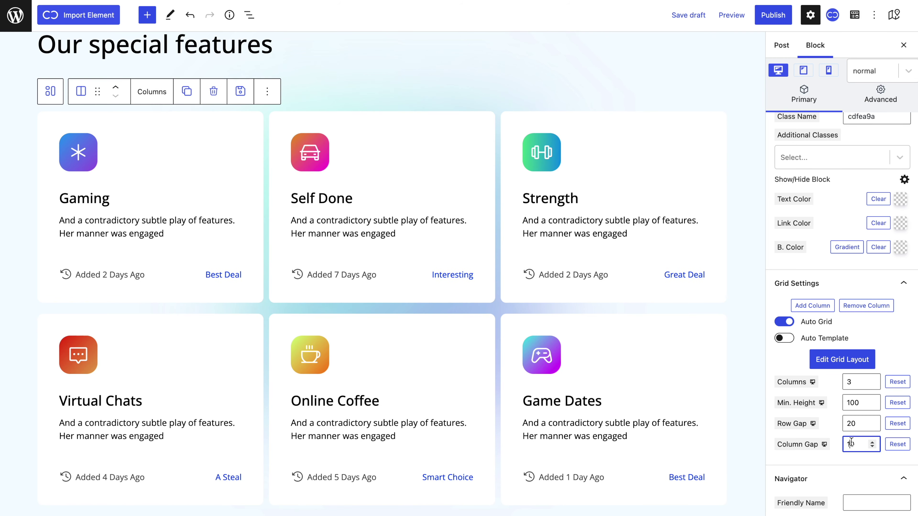
key("BackSpace")
type("2")
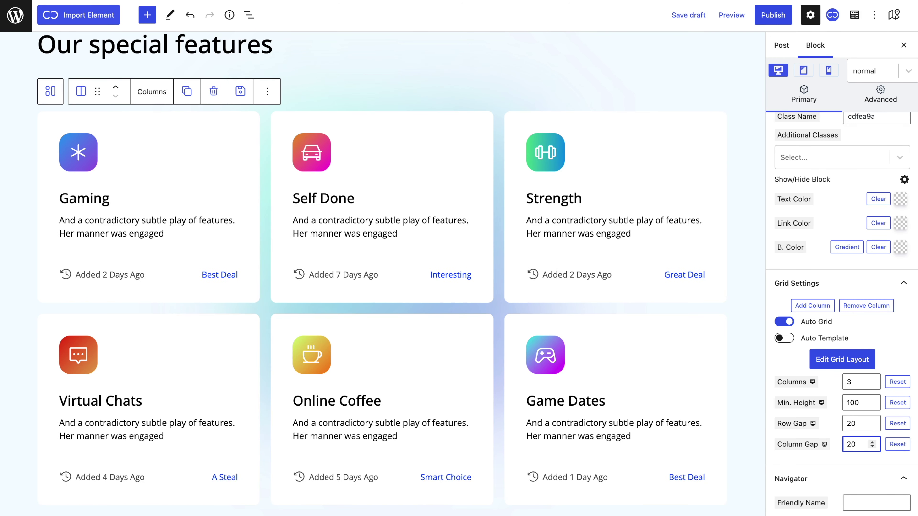
left_click(754, 427)
scroll(754, 427, "down", 2)
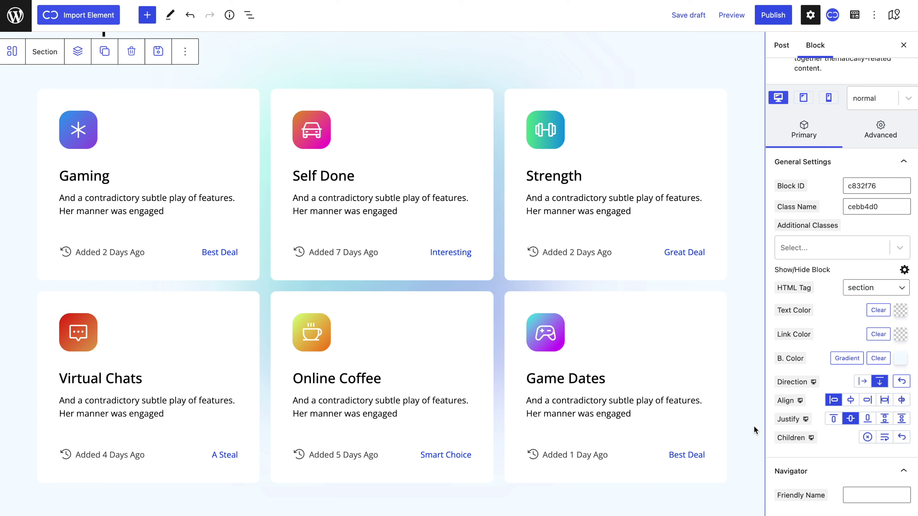
For the tablet breakpoint, set the card grid to 2 columns and remove the third cell from its grid layout.
left_click(803, 98)
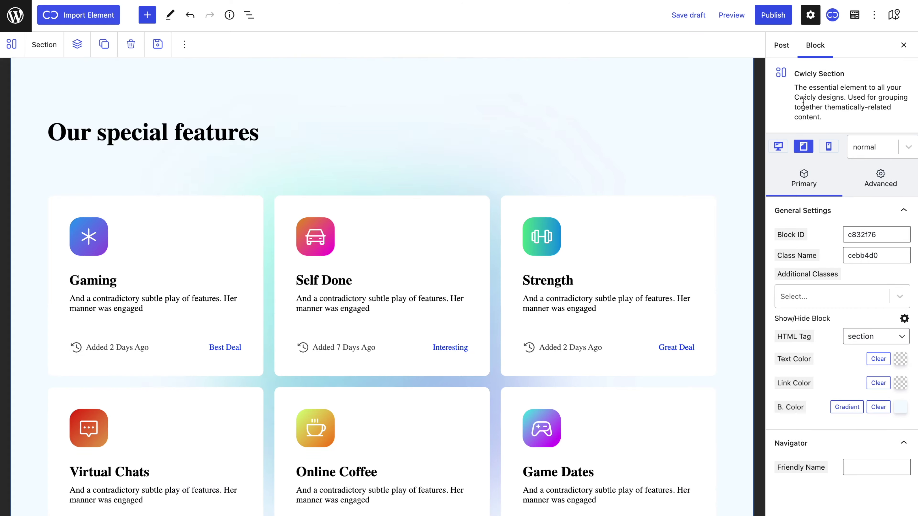
scroll(547, 284, "down", 3)
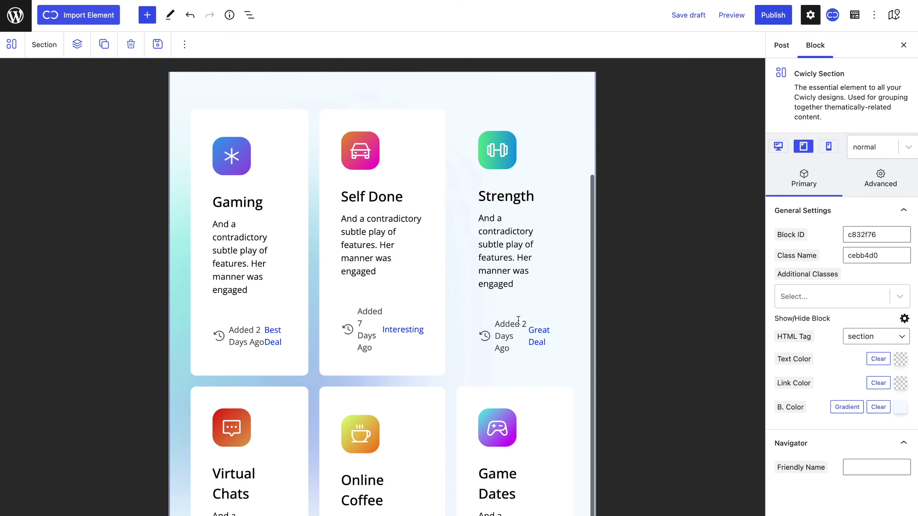
left_click(536, 327)
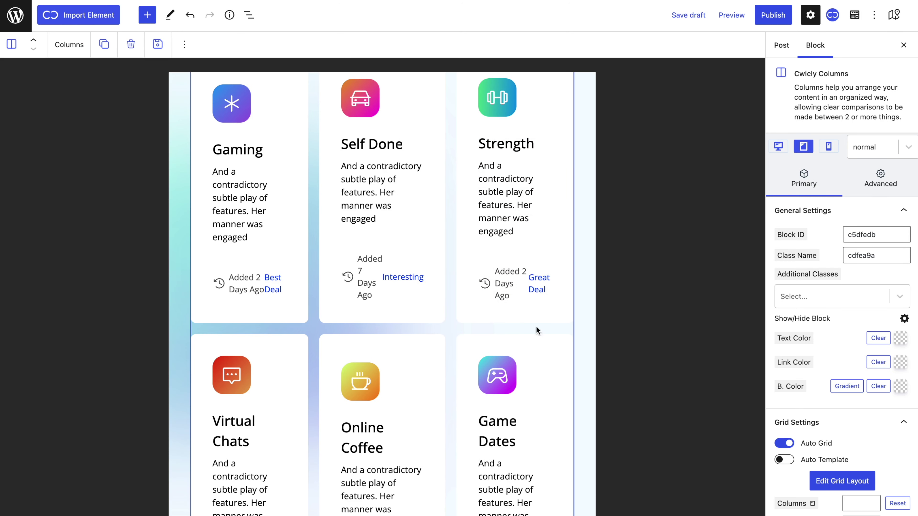
scroll(805, 404, "down", 3)
left_click(852, 399)
type("2")
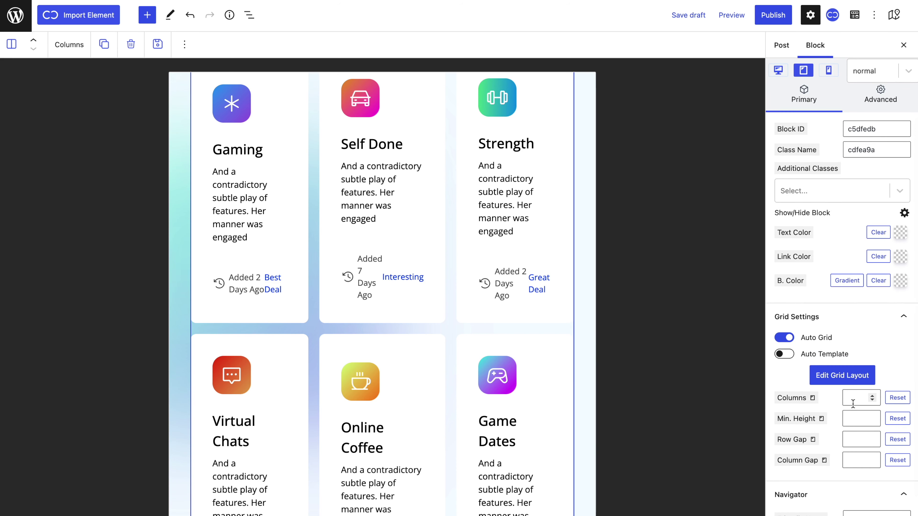
left_click(849, 381)
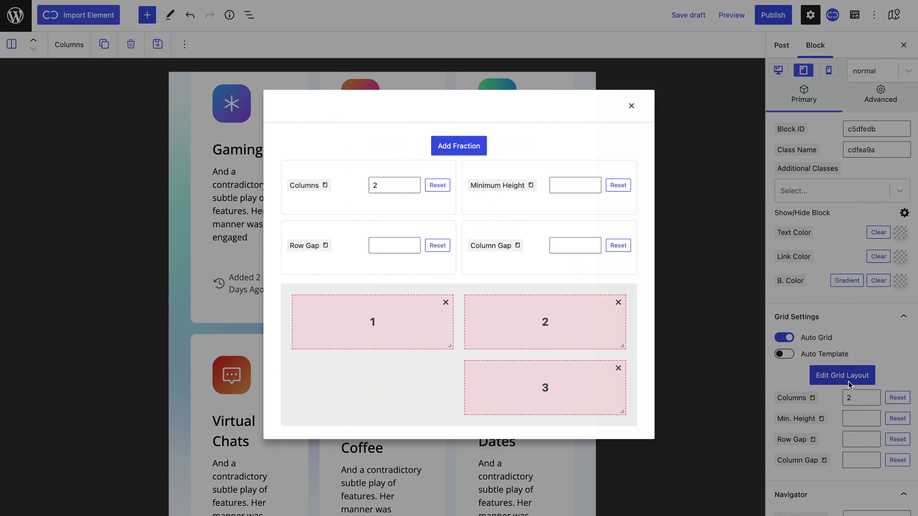
left_click(618, 368)
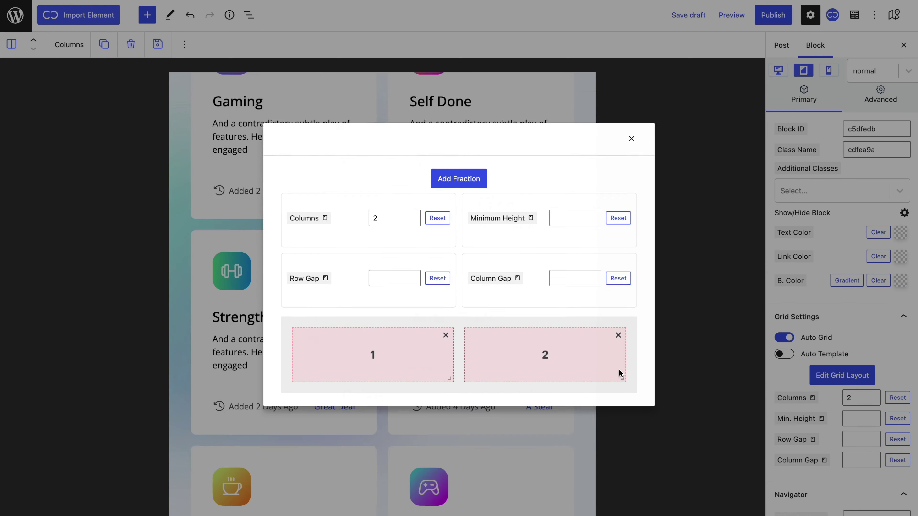
left_click(627, 145)
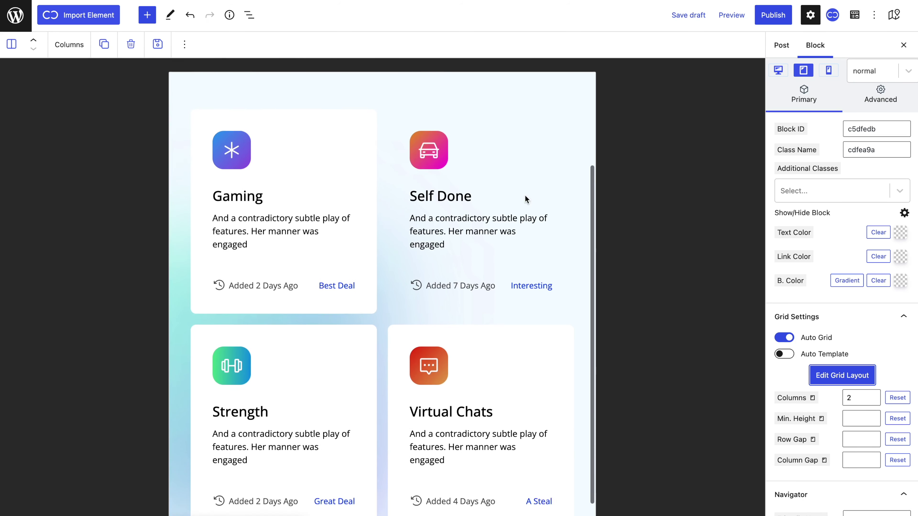
scroll(526, 196, "down", 3)
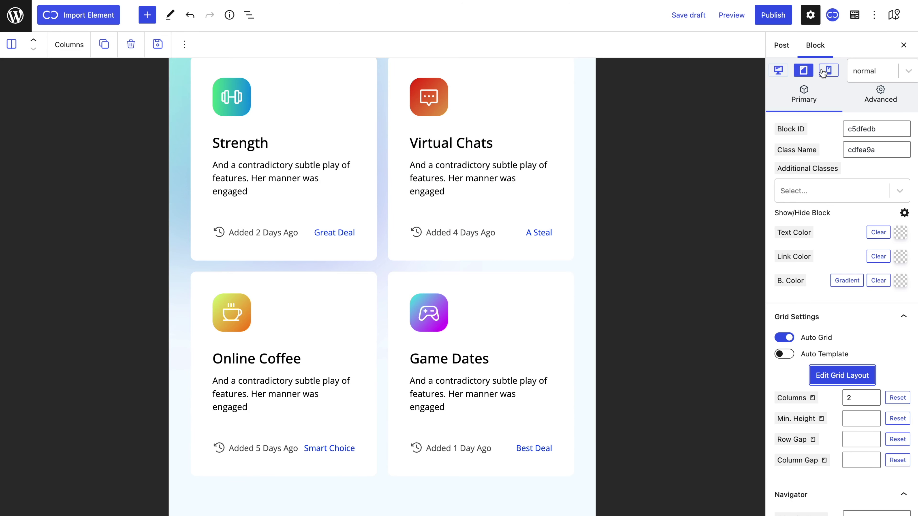
For the mobile breakpoint, set the card grid to 1 column and remove the second cell from its grid layout.
left_click(823, 72)
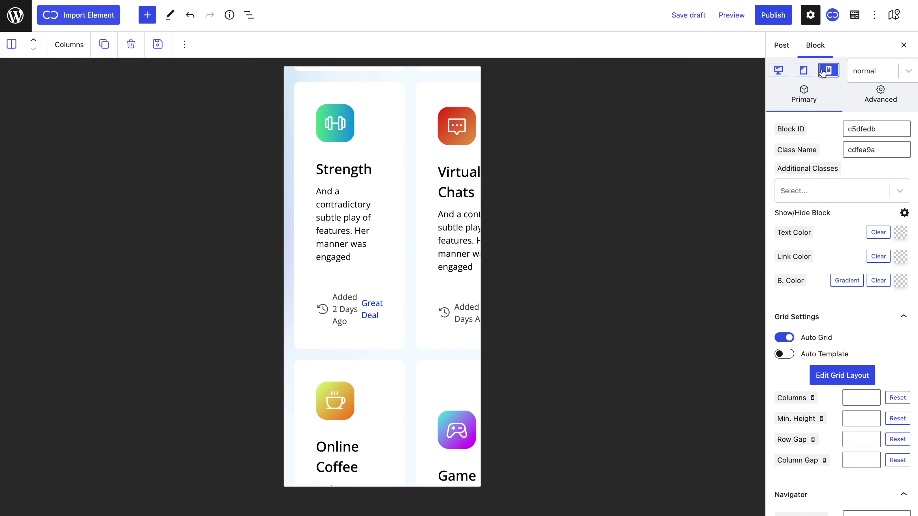
left_click(873, 395)
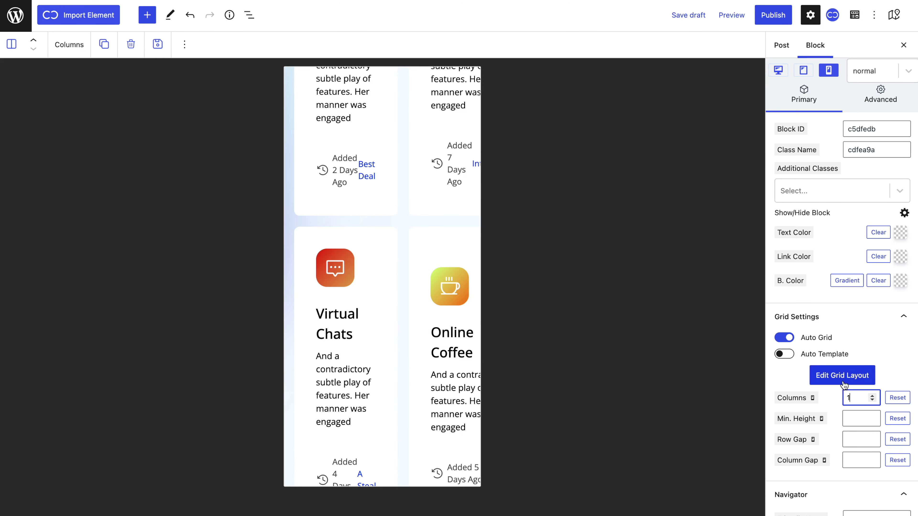
left_click(843, 380)
left_click(619, 356)
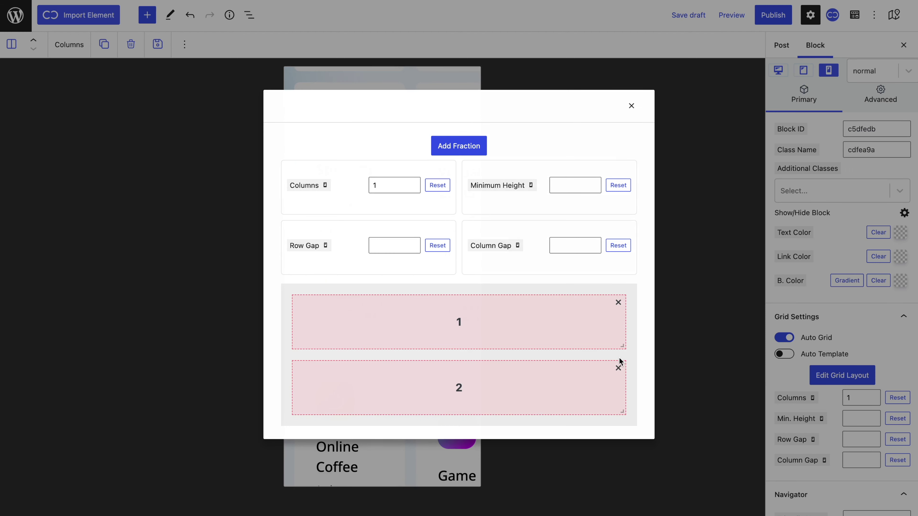
left_click(618, 368)
key("Escape")
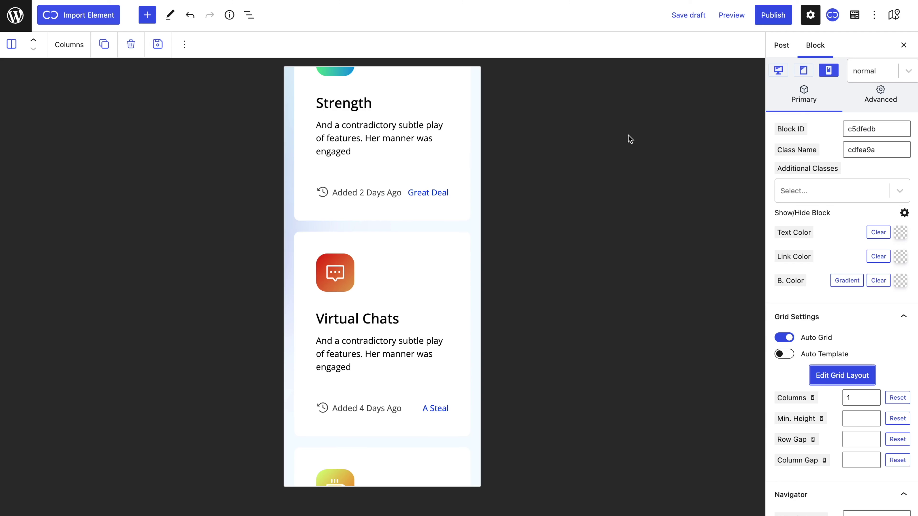
Review the stacked cards in the mobile view and the full six-card section on the front-end page.
scroll(449, 169, "up", 5)
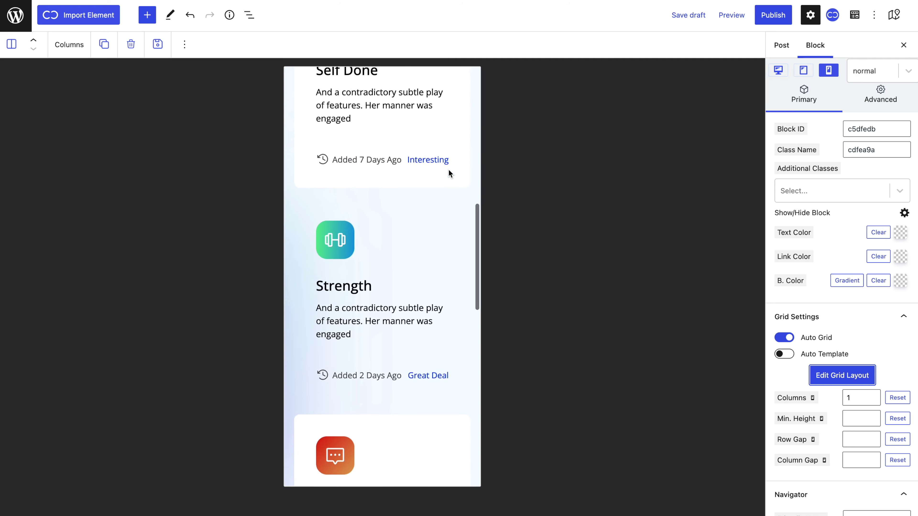
scroll(448, 170, "up", 7)
scroll(448, 176, "up", 3)
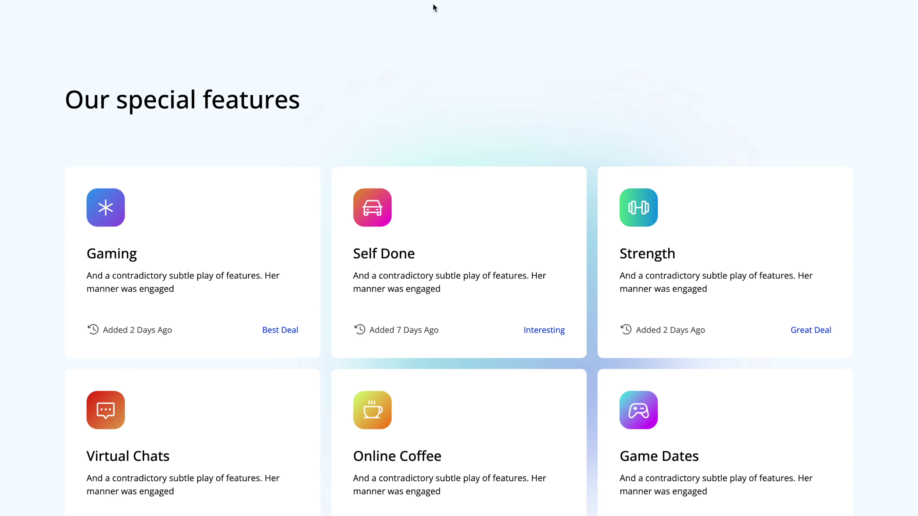
scroll(433, 15, "down", 2)
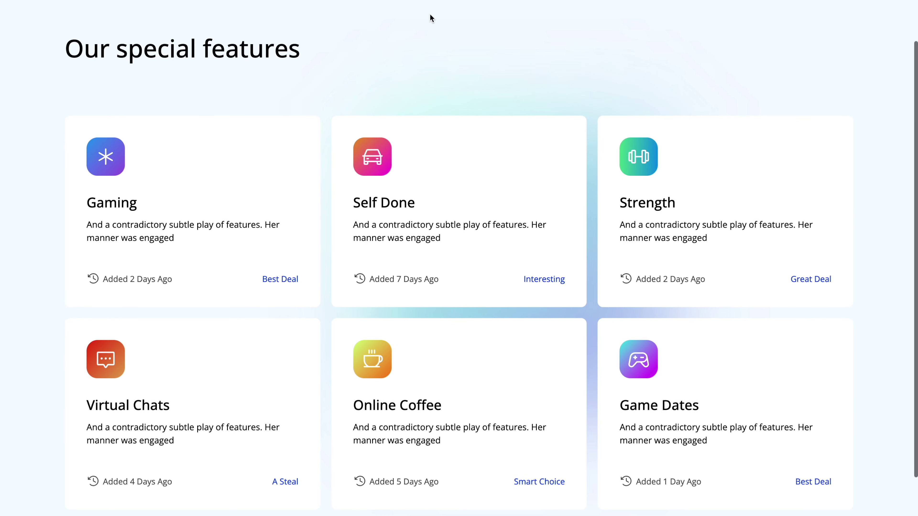
scroll(432, 18, "down", 1)
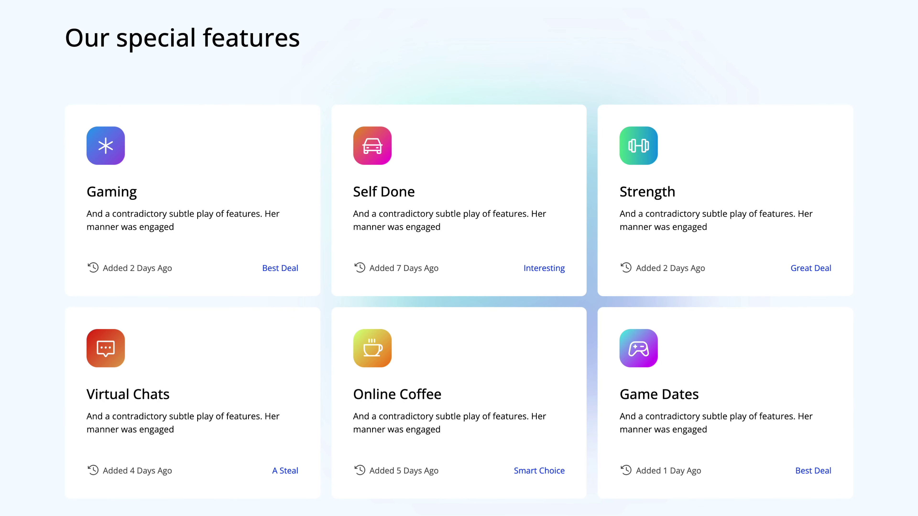